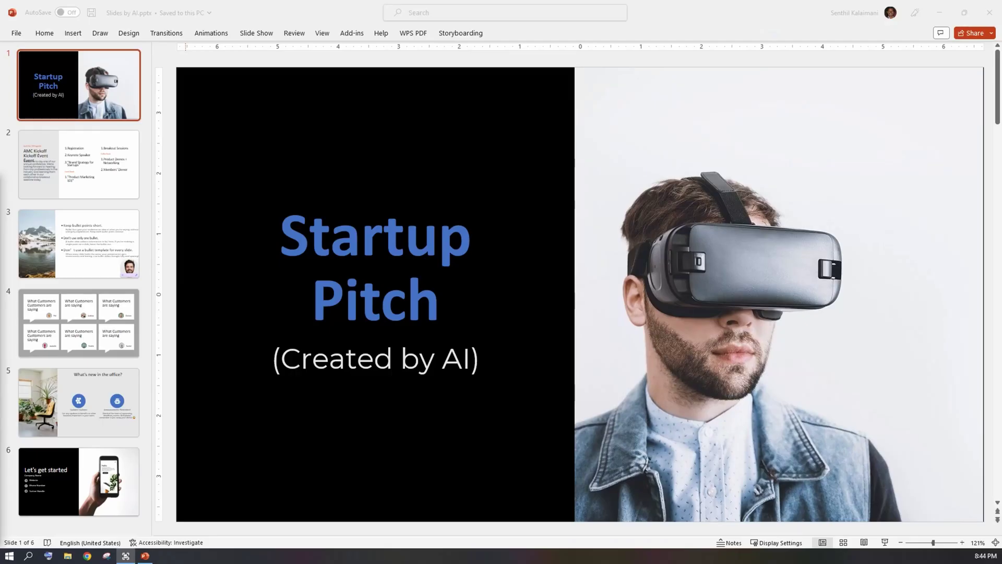
- Review slides 2 through 6 of the AI-generated deck one by one
click(114, 176)
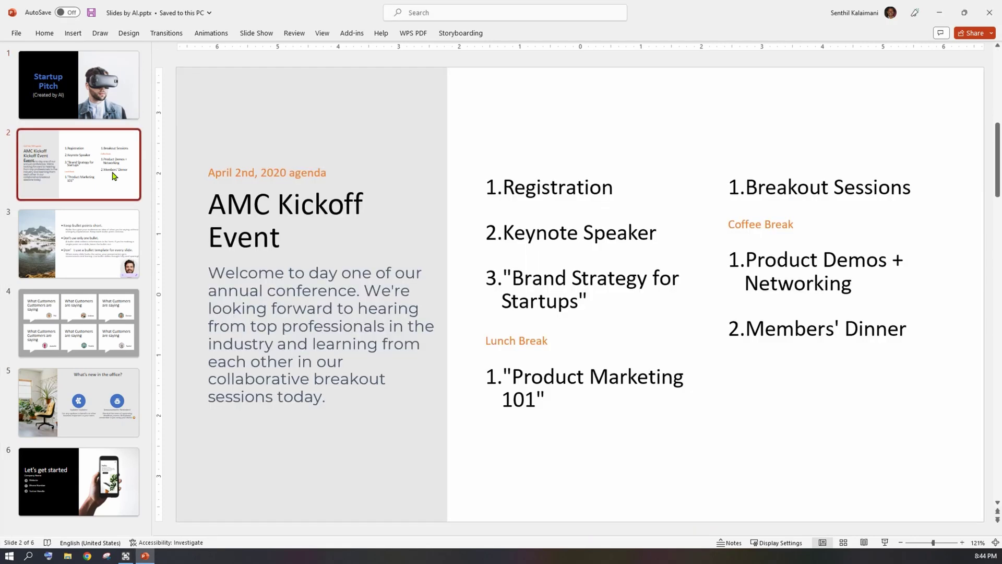
click(95, 267)
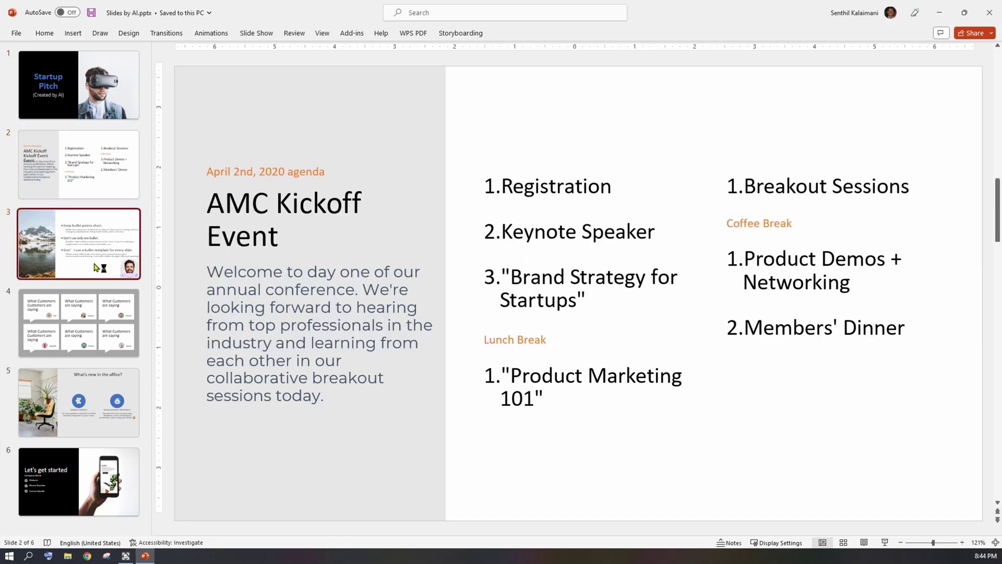
click(100, 332)
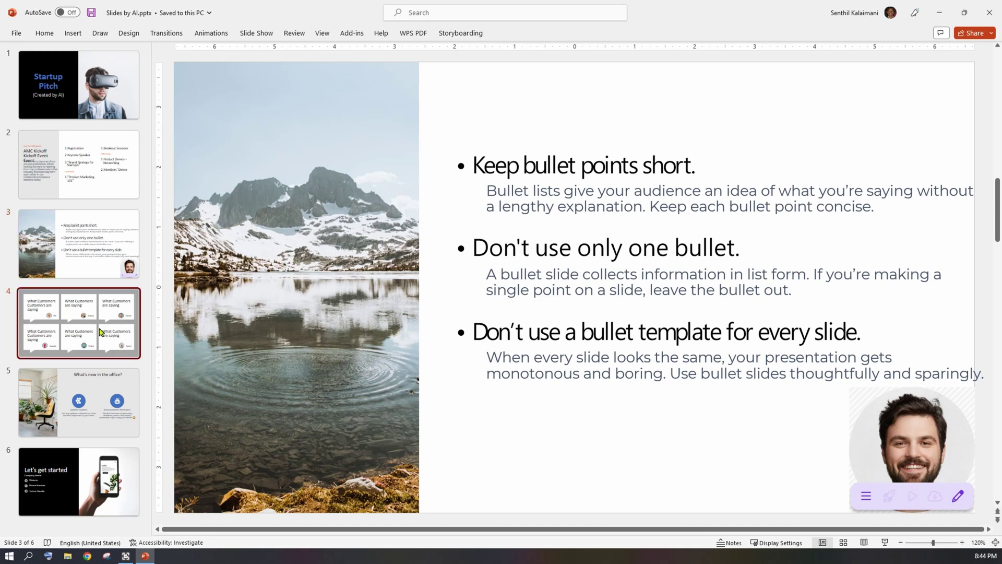
click(91, 402)
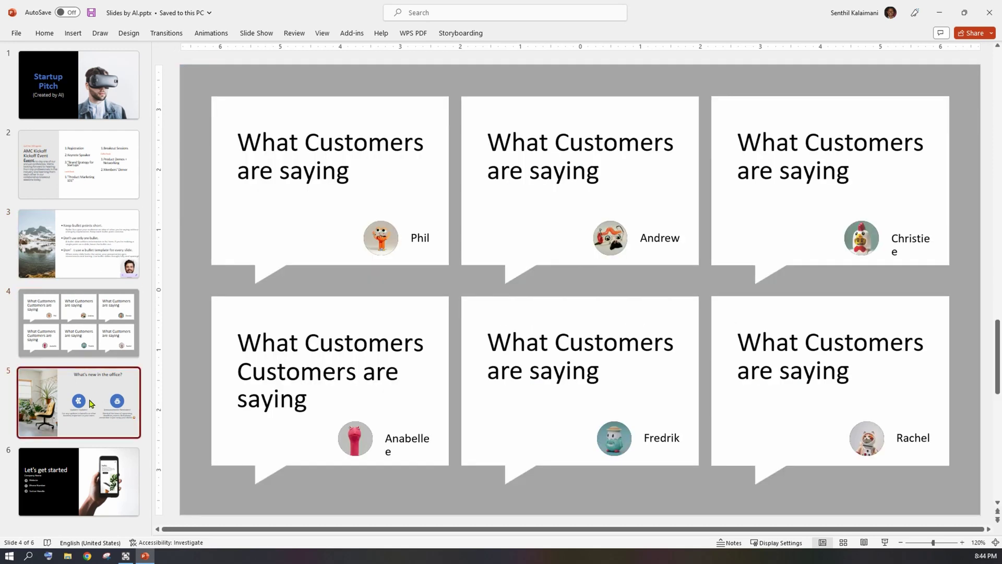
click(83, 476)
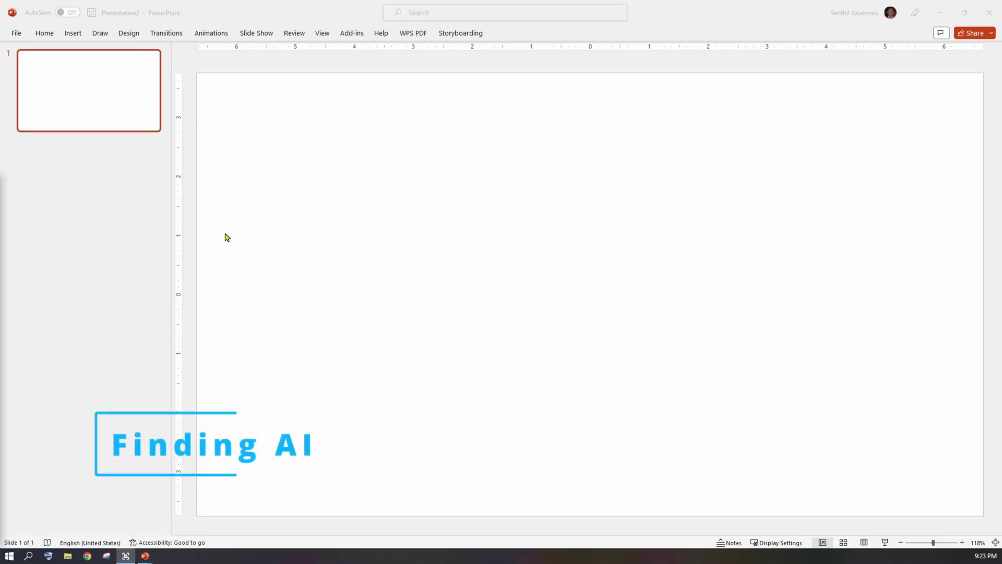
- Collapse the slide thumbnails pane and switch to the Insert ribbon
drag(174, 224, 9, 208)
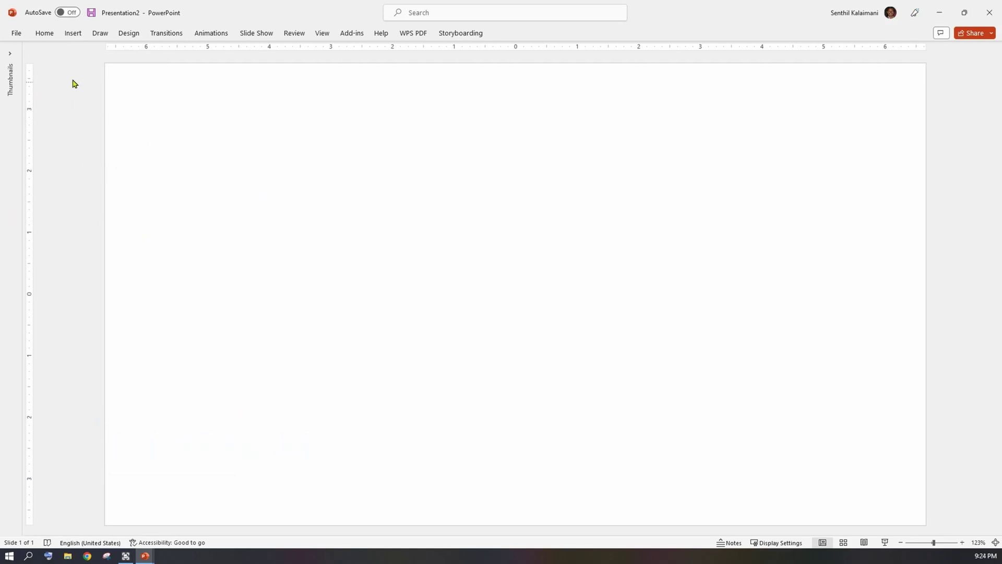
click(72, 34)
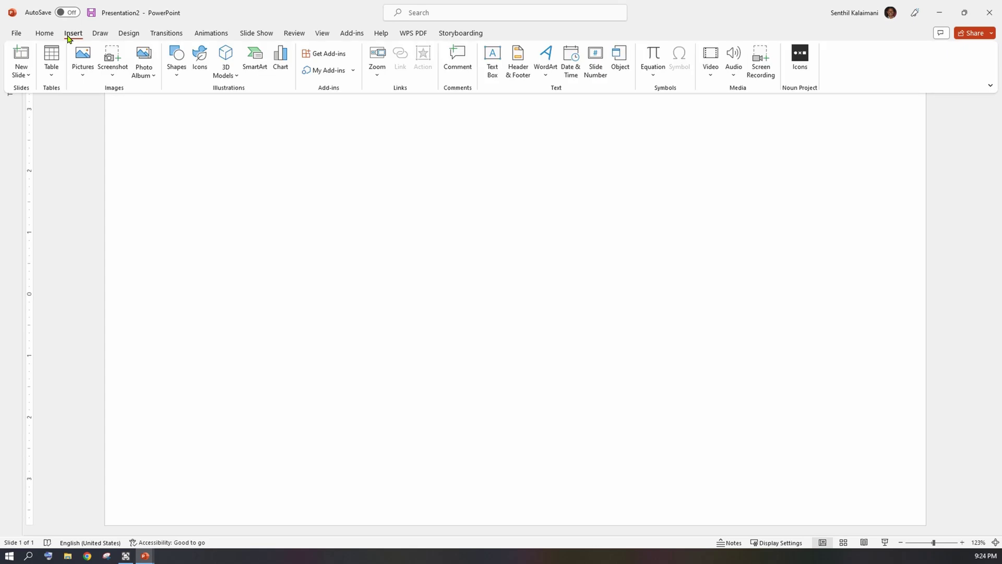
- Search the Office Add-ins store for 'ai' and add beautiful.ai from My Add-ins
click(335, 59)
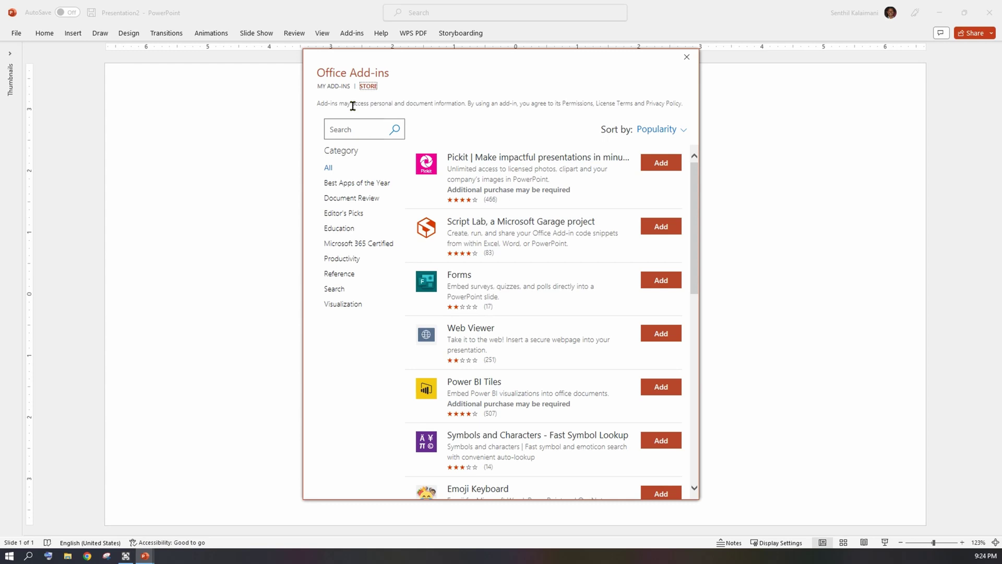
click(335, 87)
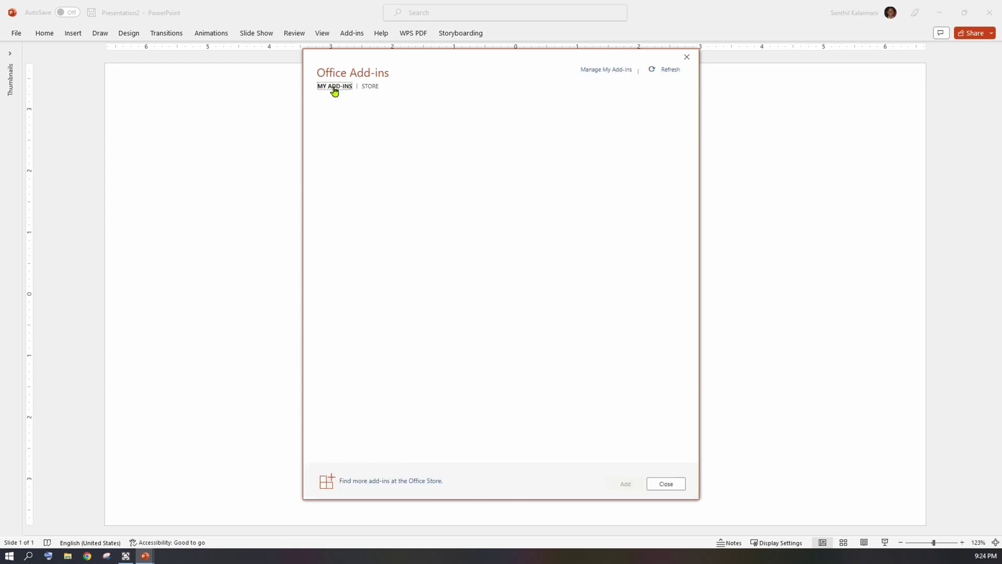
click(372, 87)
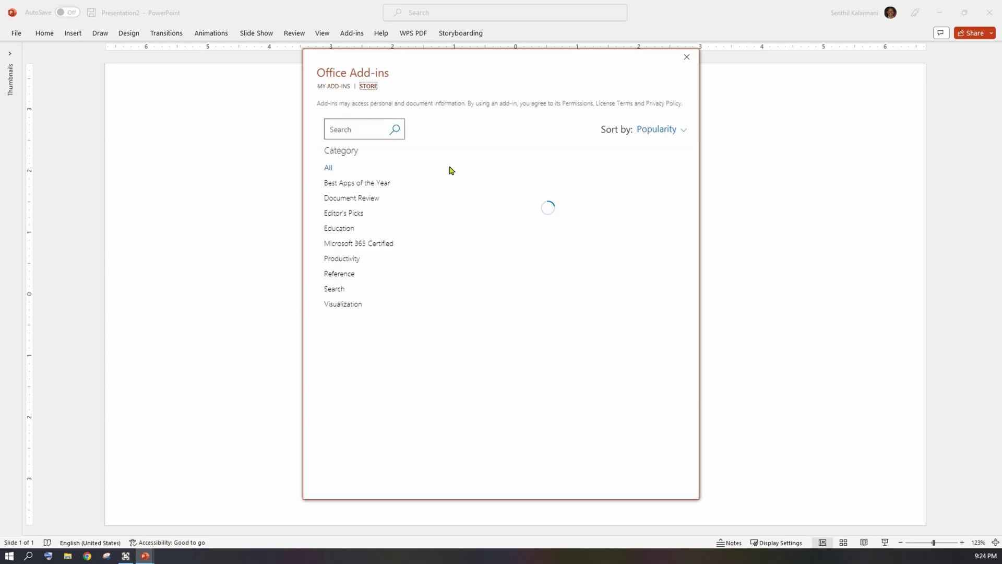
click(357, 134)
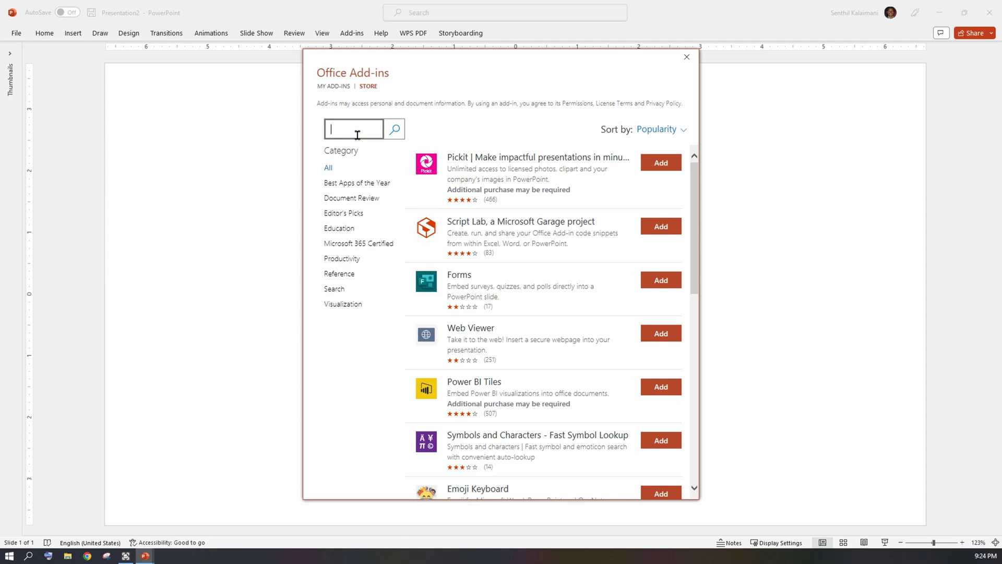
text(ai)
key(Return)
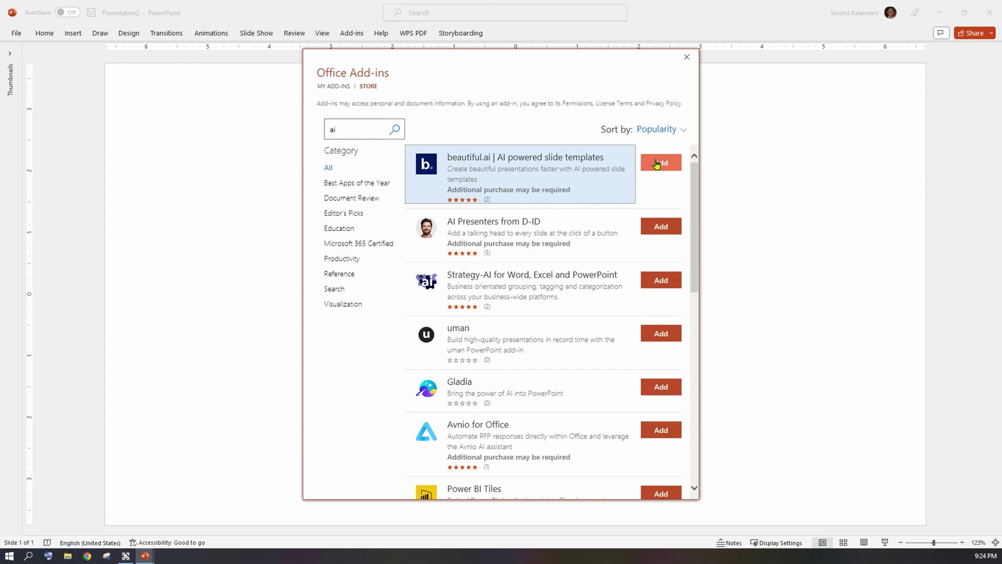
click(337, 87)
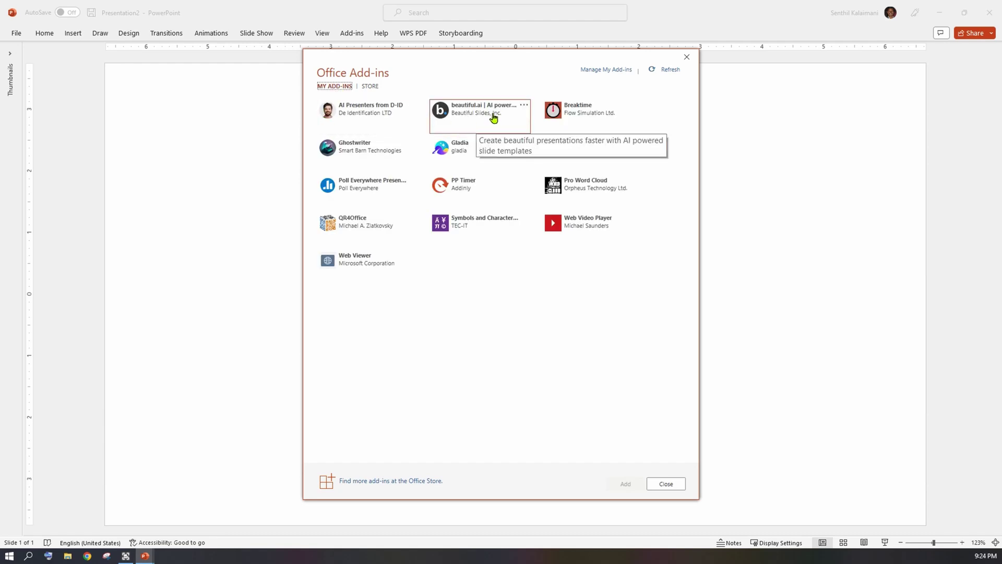
click(477, 110)
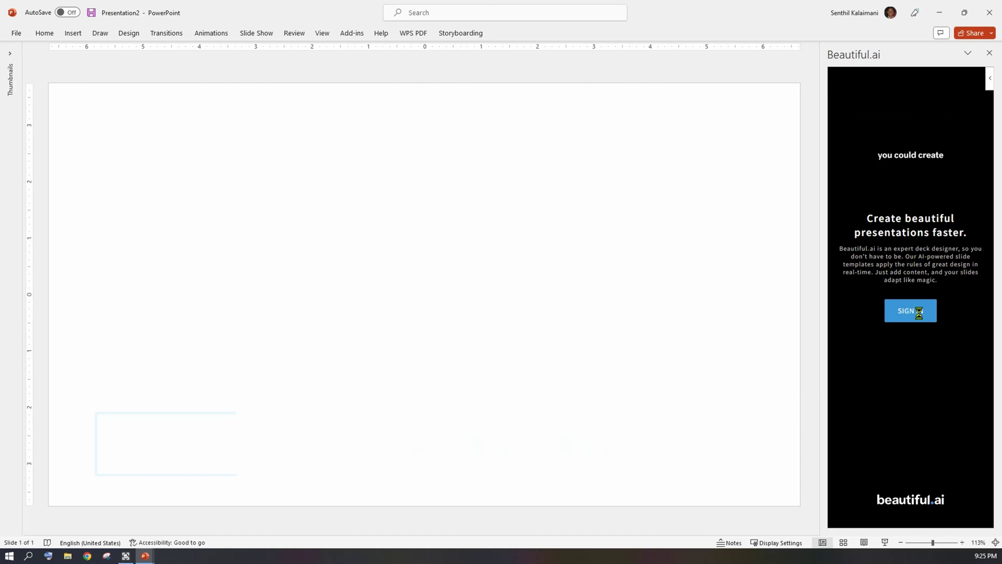
- Sign in to Beautiful.ai with a Google account, then choose ADD SLIDE
click(918, 315)
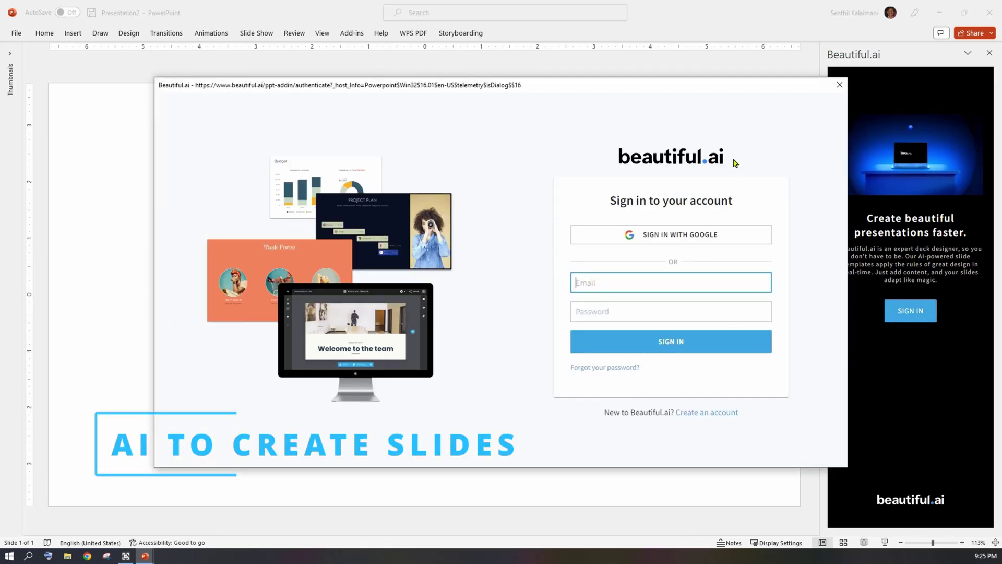
click(682, 235)
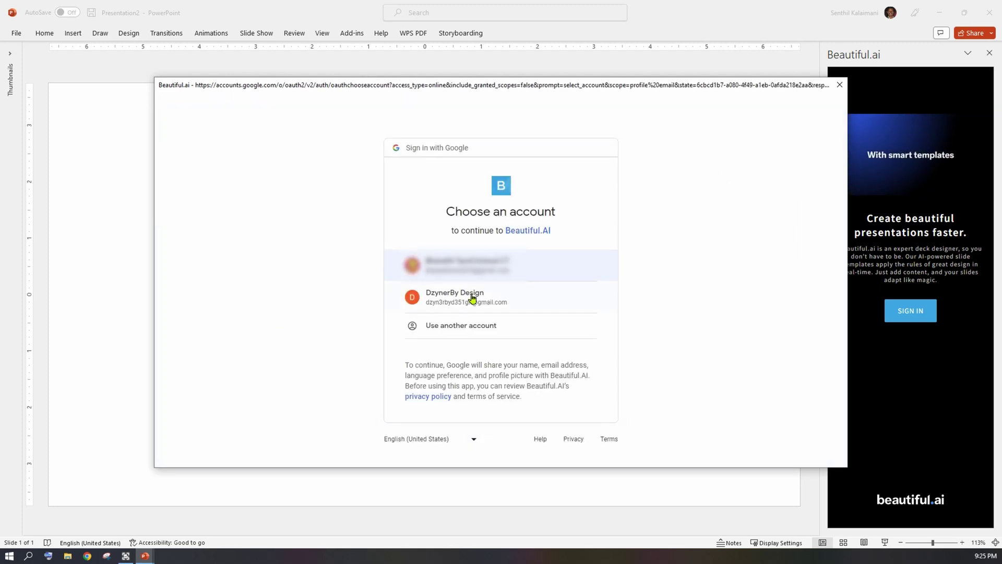
click(455, 307)
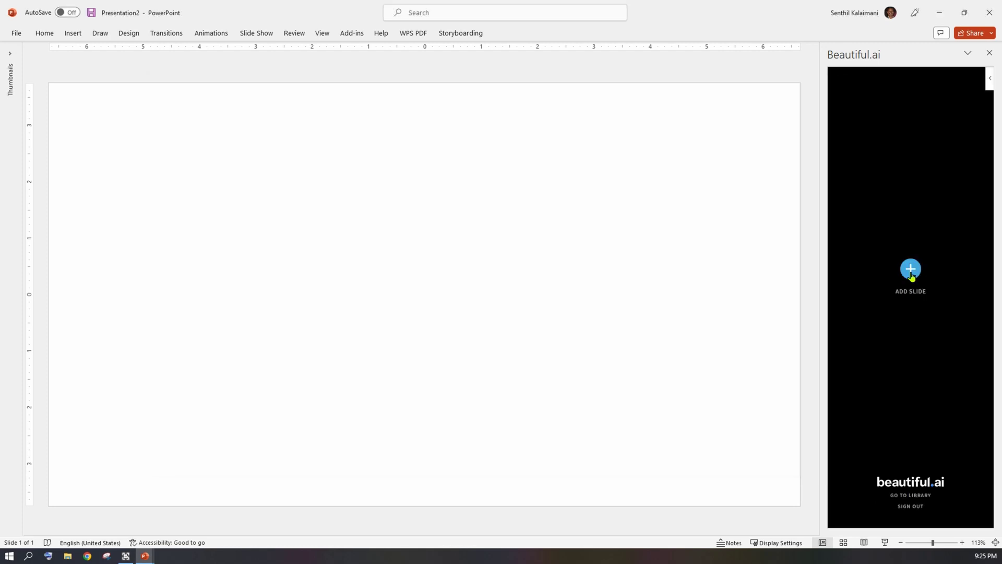
click(911, 269)
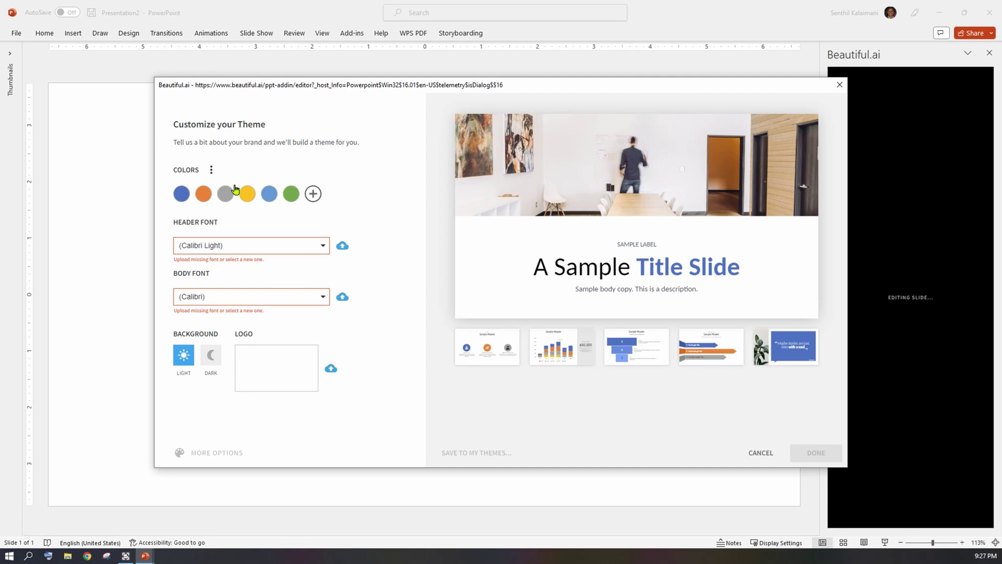
- Apply the BRIGHT palette and Roboto Regular header and body fonts, then confirm the theme
click(211, 169)
click(238, 300)
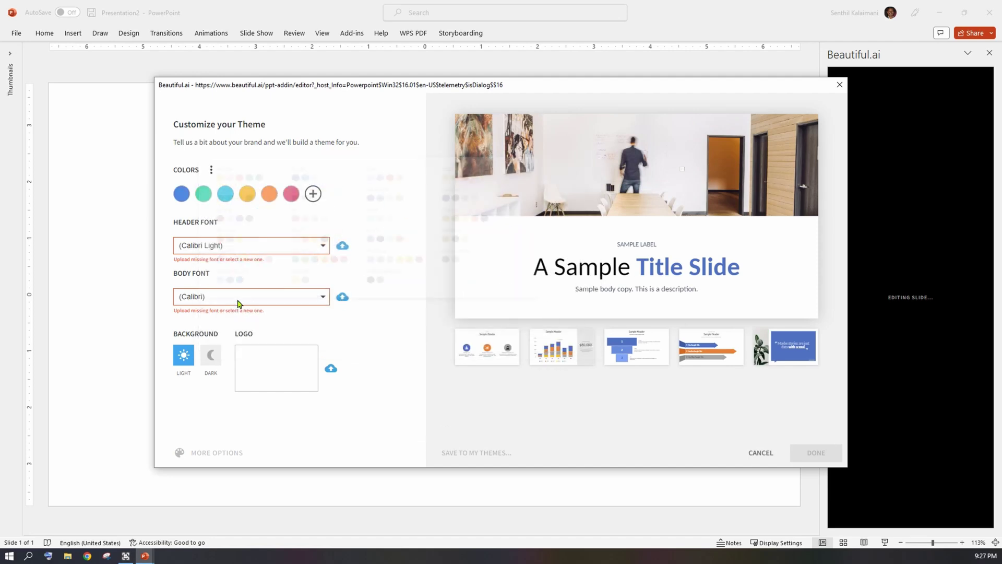
click(324, 253)
mouse_move(218, 354)
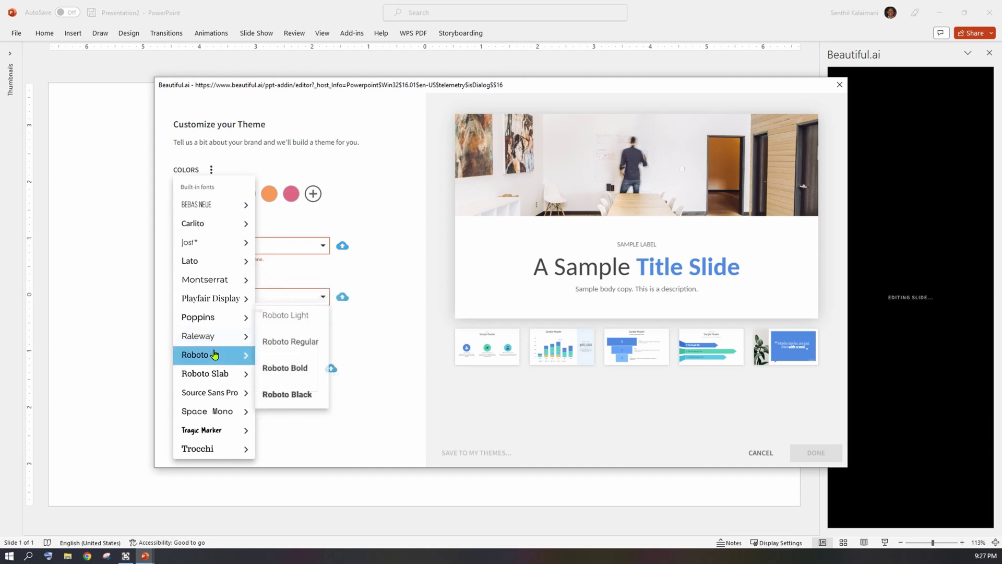
click(284, 340)
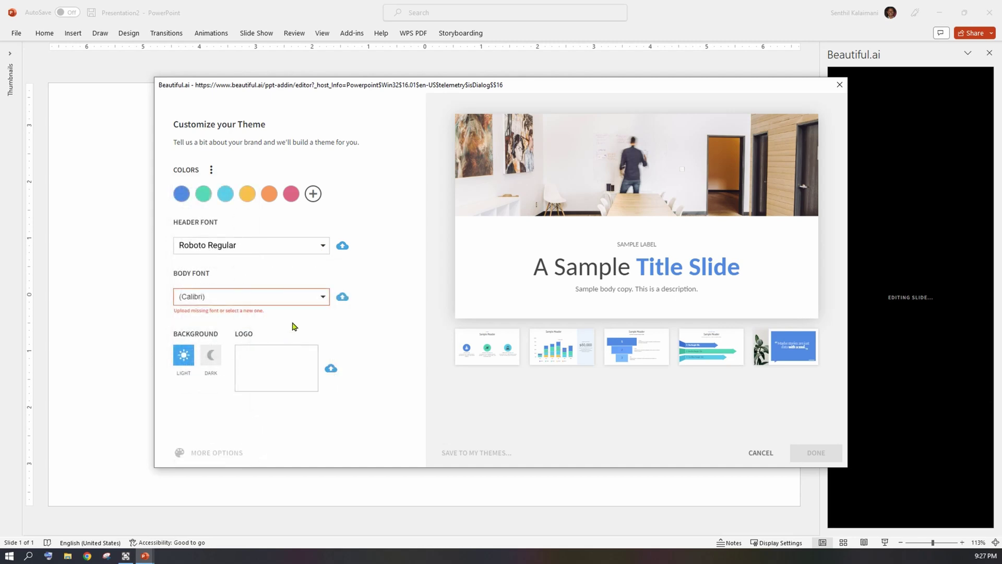
click(323, 297)
mouse_move(221, 373)
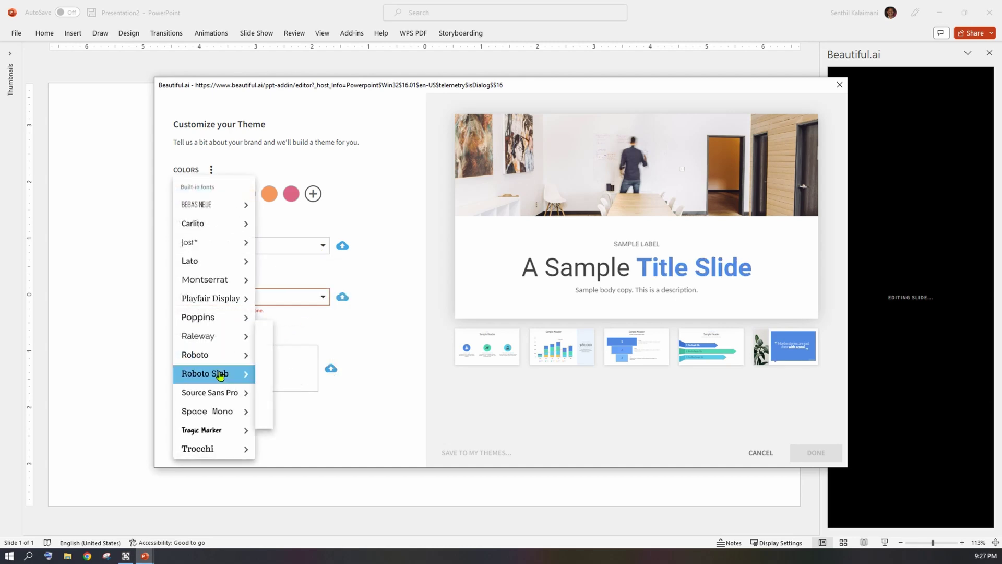
mouse_move(223, 354)
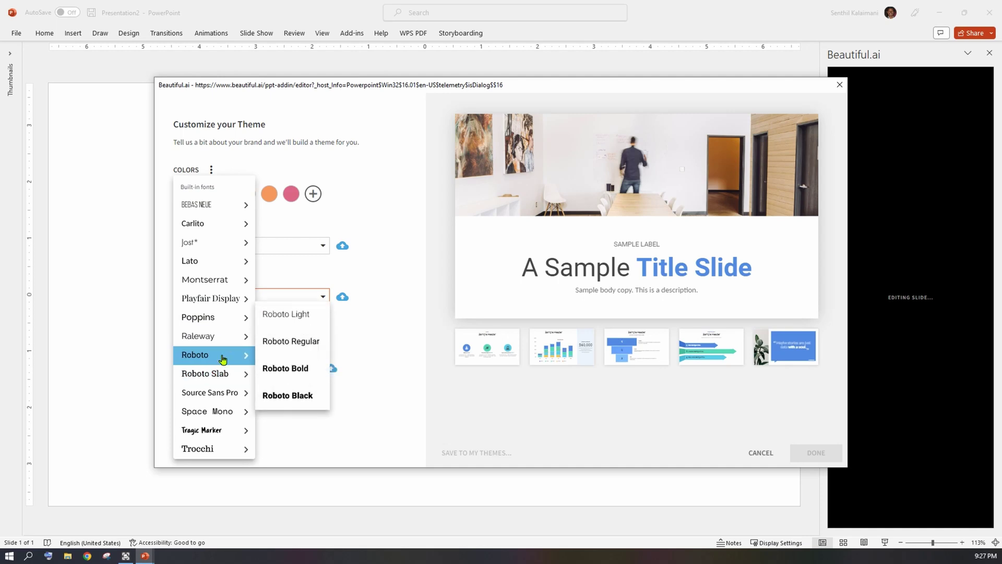
click(291, 341)
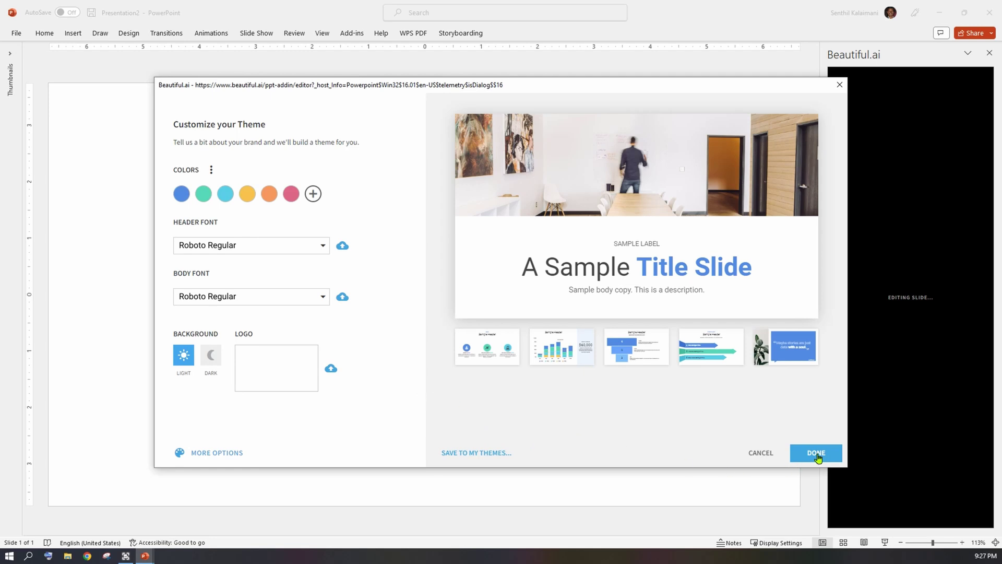
click(821, 453)
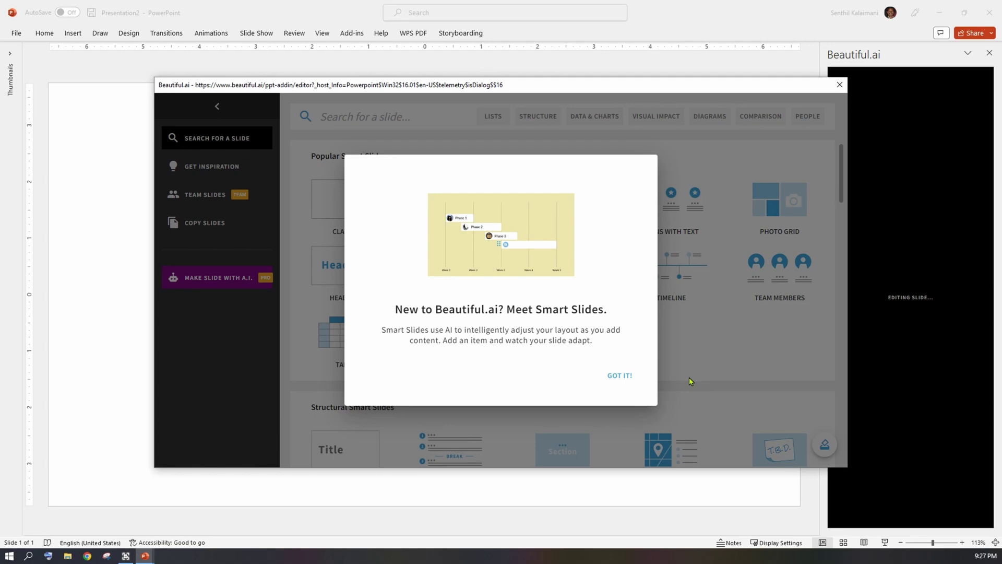
- Dismiss the Smart Slides welcome, browse example slides, then return to the Smart Slides search
click(615, 379)
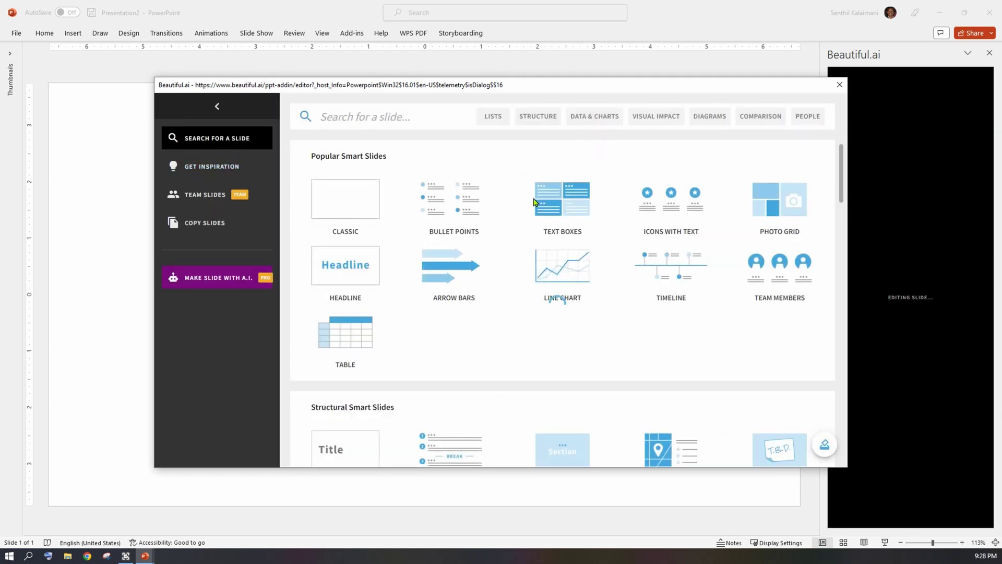
click(204, 162)
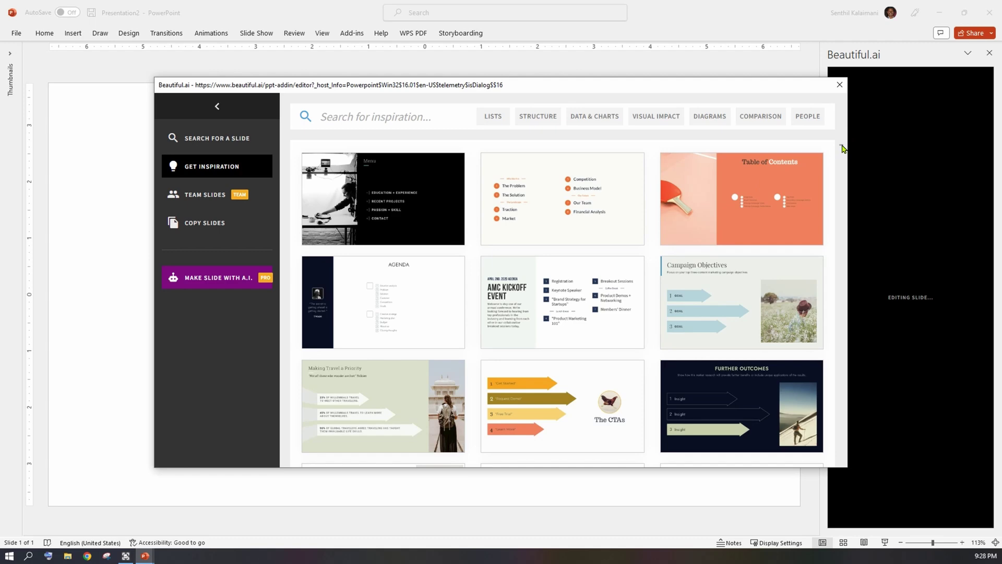
drag(841, 149, 842, 415)
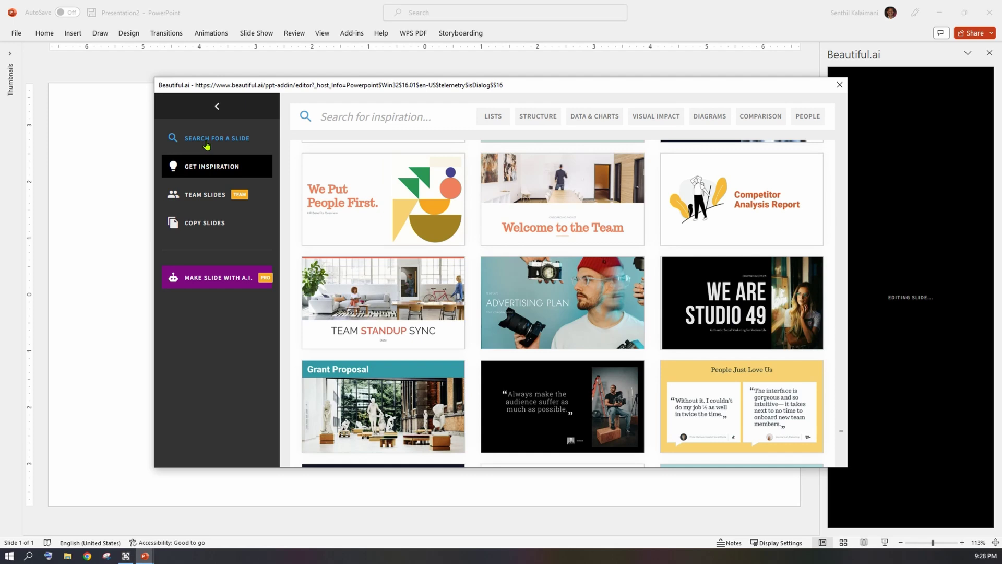
click(204, 138)
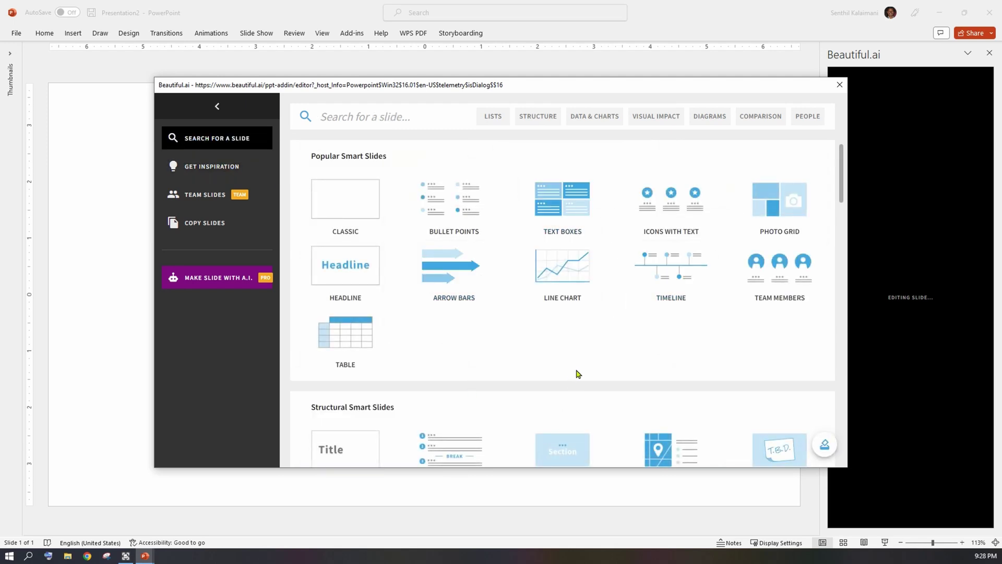
scroll(575, 383, down, 3)
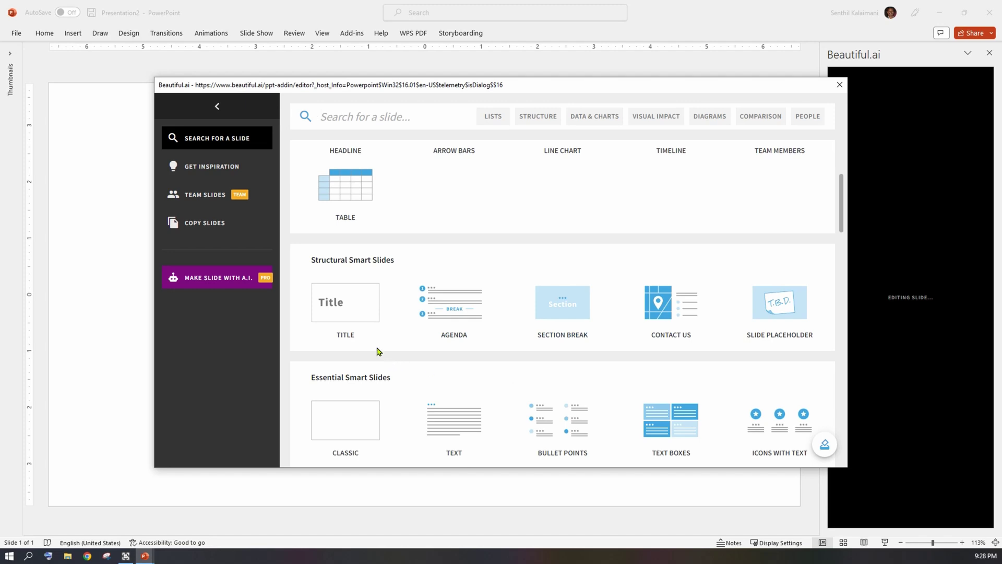
- Pick the 'We Are Studio 49' template from the Title slide templates
click(363, 309)
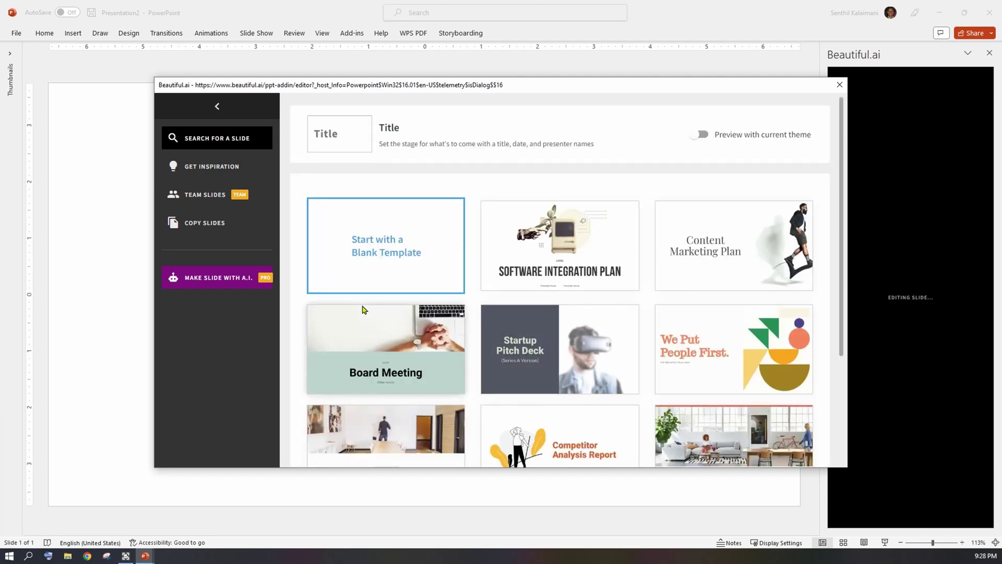
scroll(733, 237, down, 3)
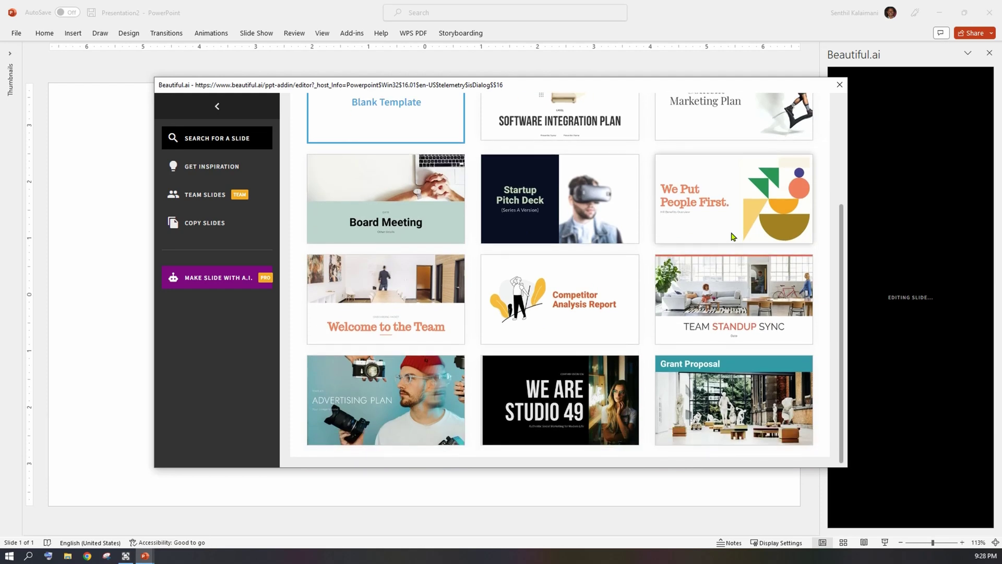
click(579, 403)
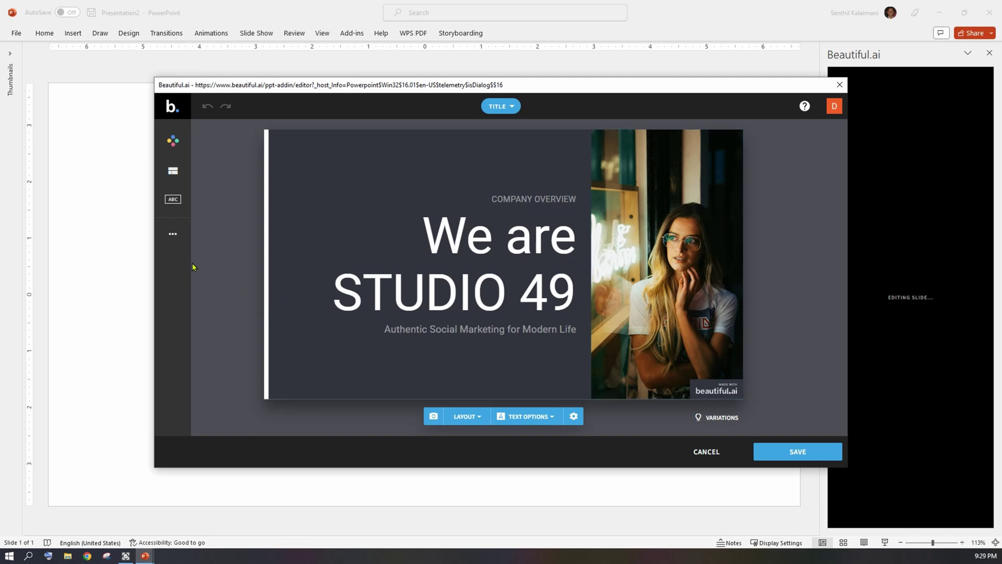
- Try the colour and photo layout options, keeping the photo on the right
click(174, 144)
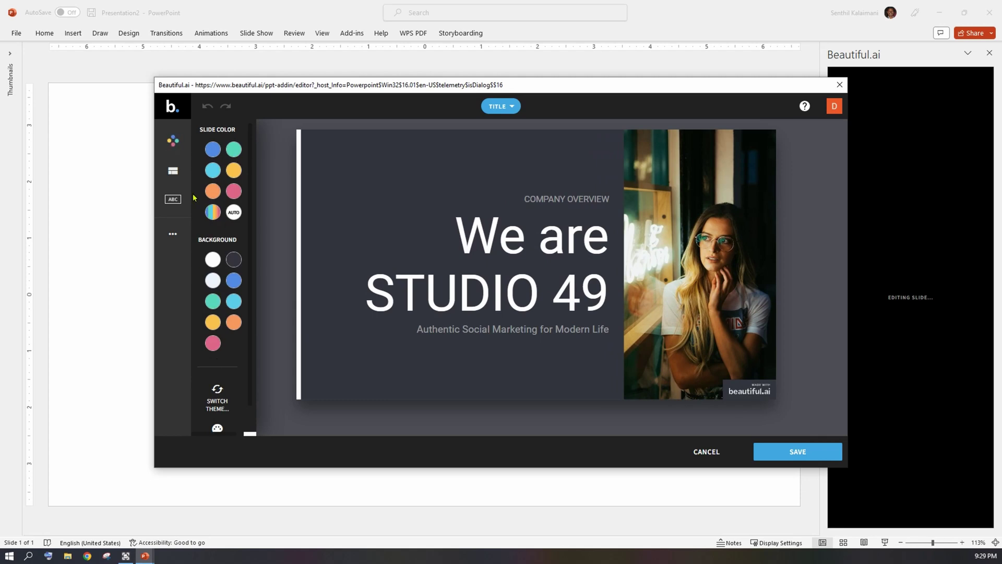
click(174, 171)
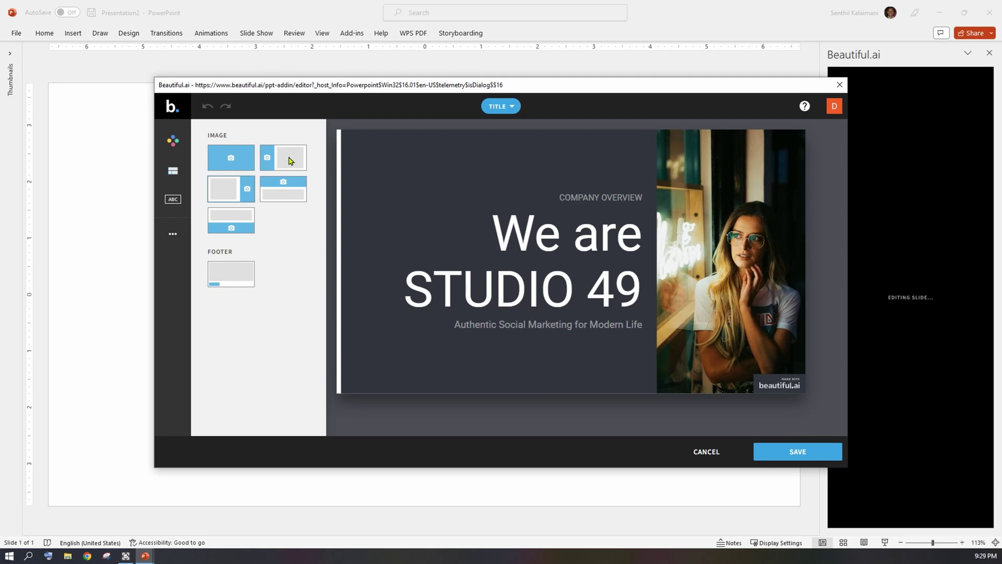
click(243, 159)
click(289, 162)
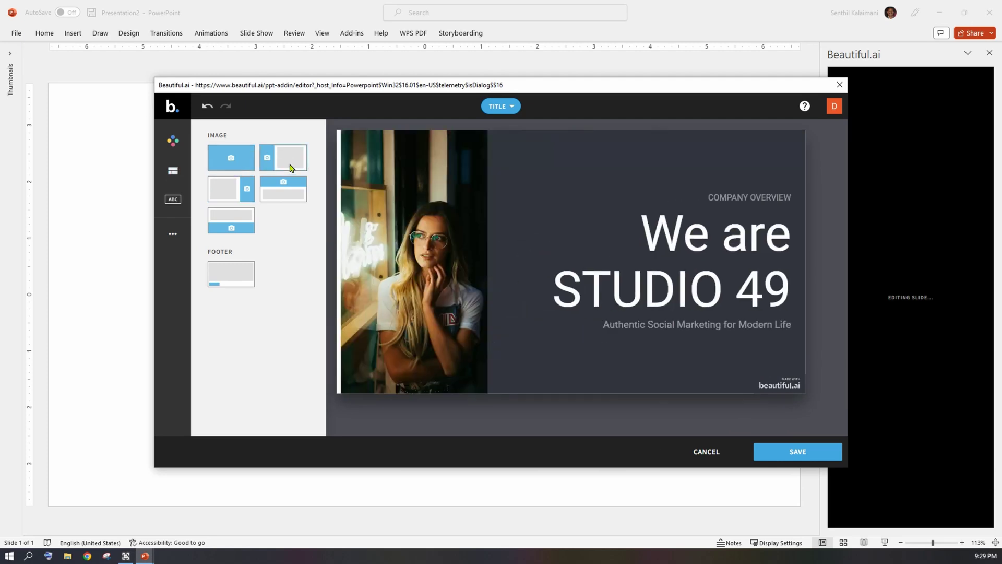
click(230, 192)
click(362, 217)
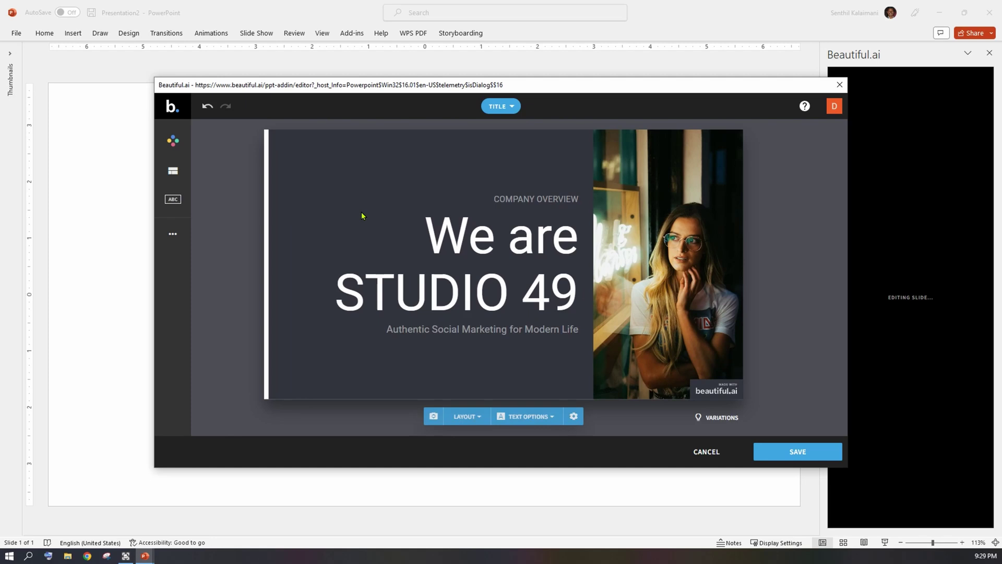
- Test title text positions and leave the title at the right middle
click(360, 210)
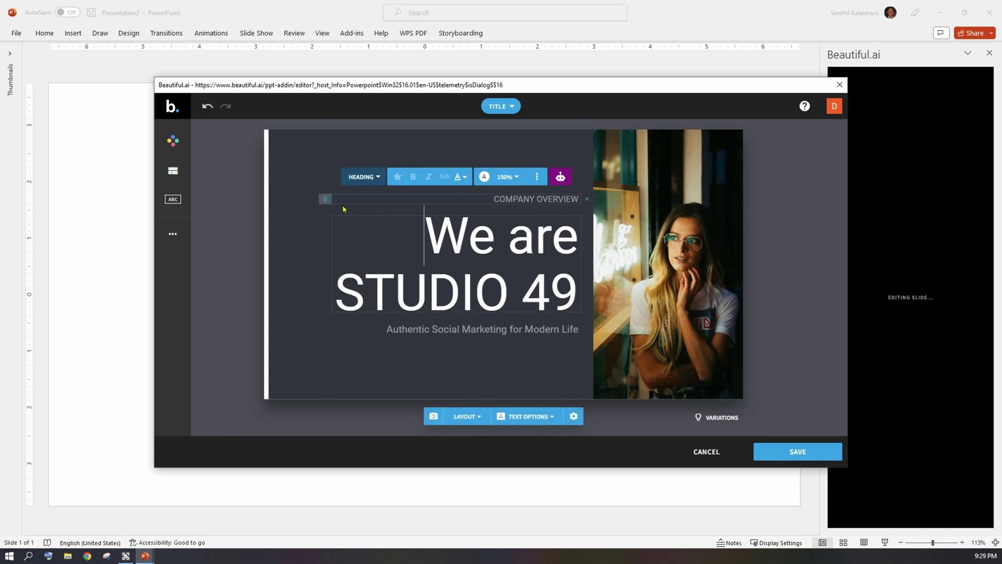
click(543, 418)
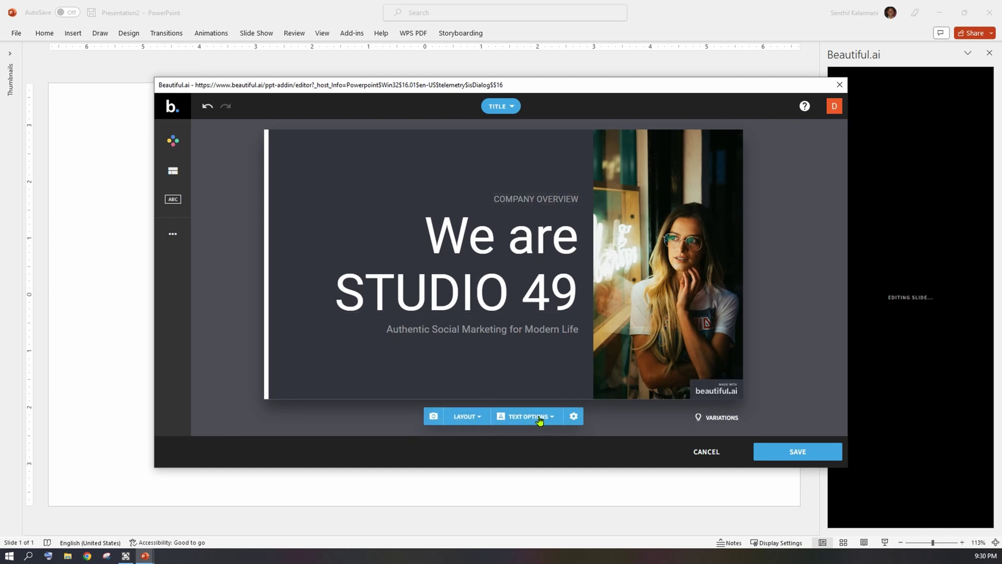
click(543, 378)
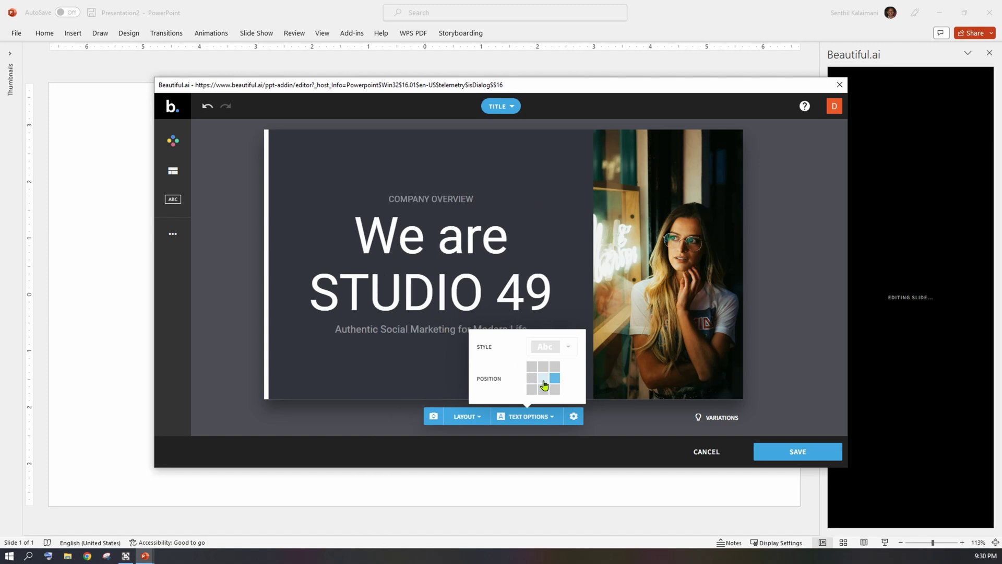
click(531, 378)
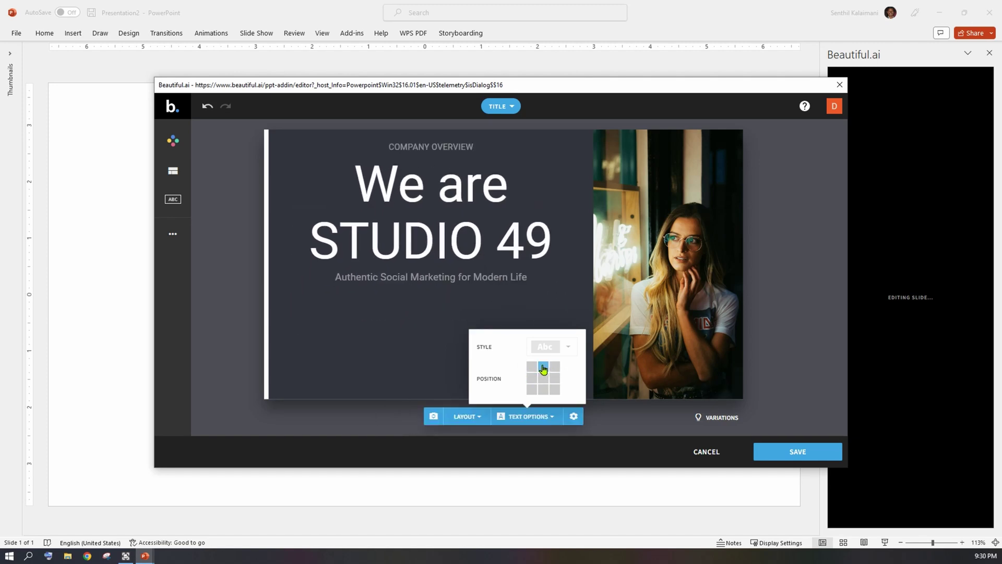
click(553, 379)
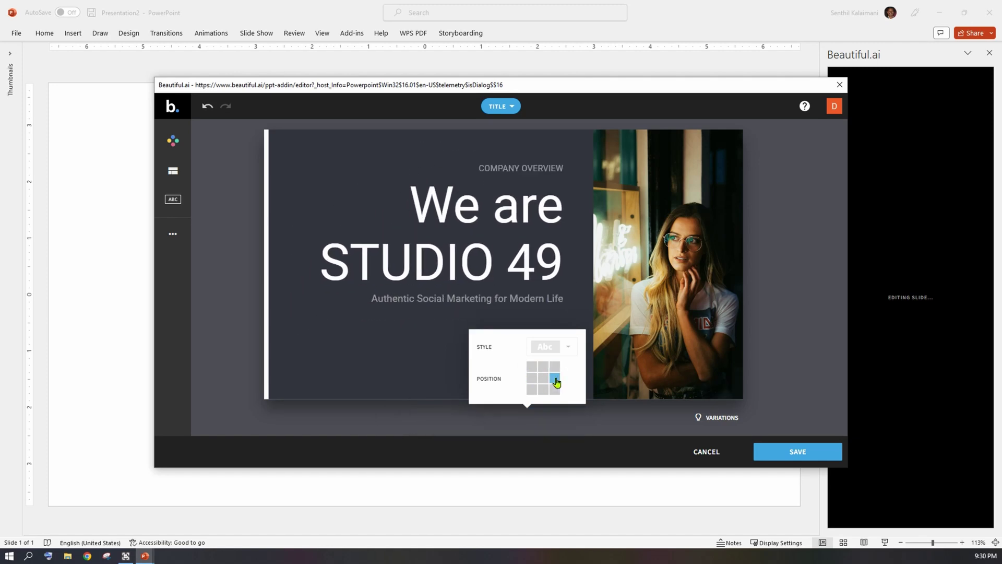
- Compare the title style variations and settle on the Border style
click(722, 418)
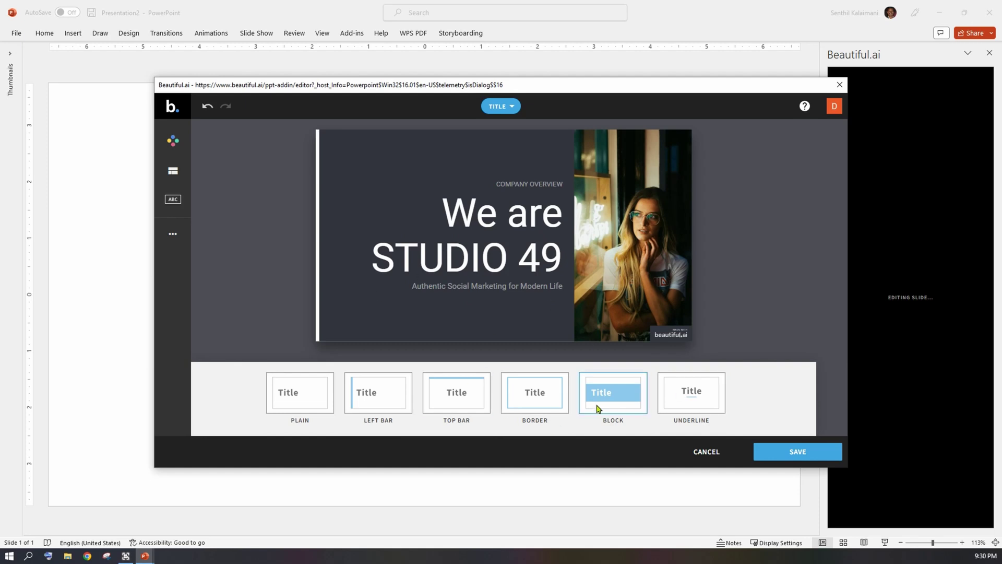
click(614, 402)
click(545, 396)
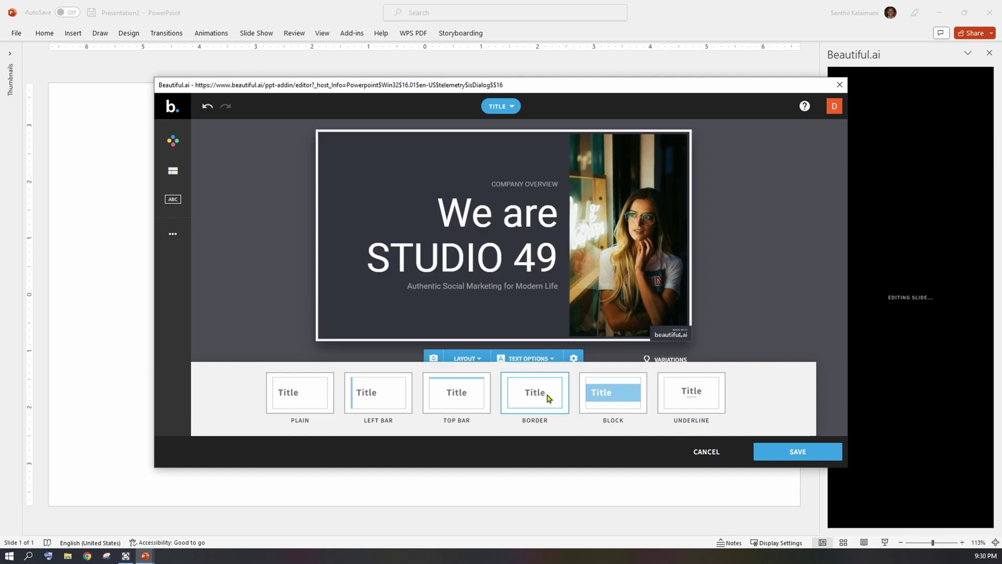
click(460, 396)
click(385, 394)
click(317, 396)
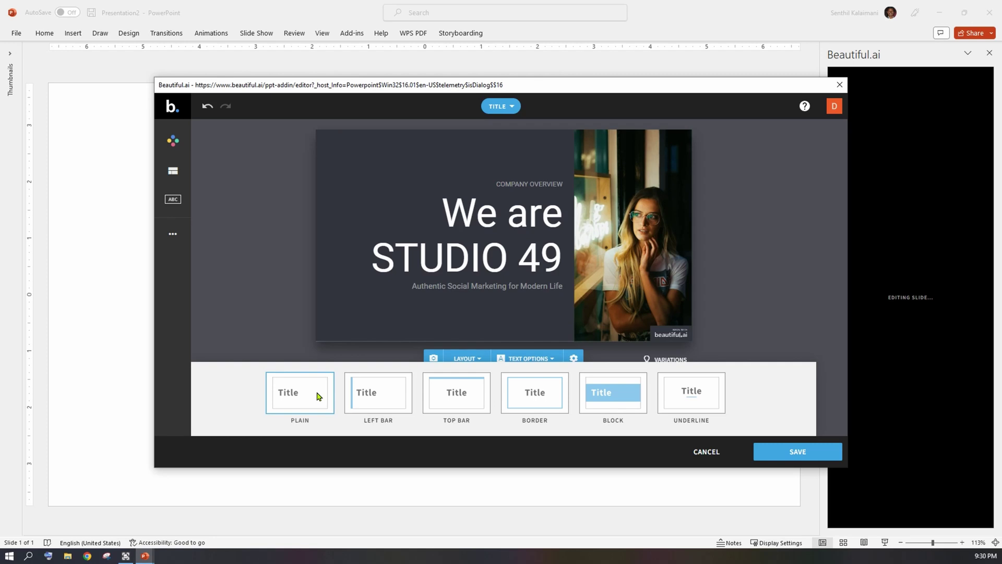
click(704, 404)
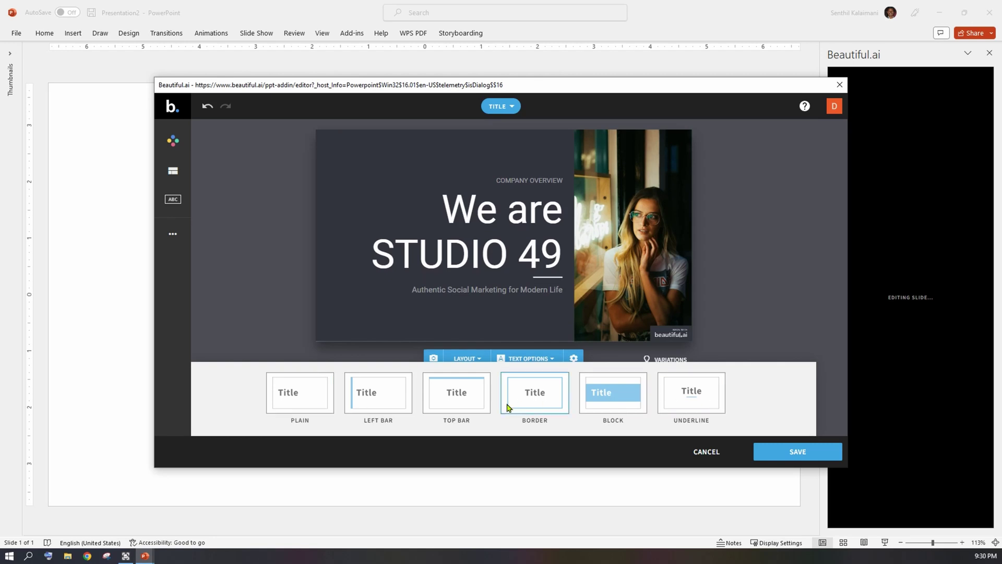
click(555, 403)
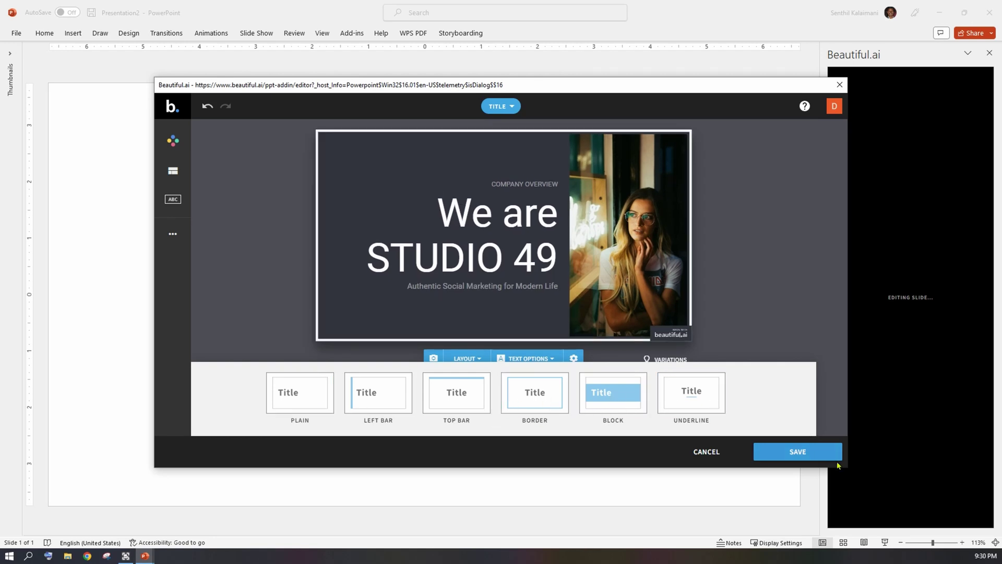
- Save the Studio 49 slide into PowerPoint as an editable slide and reopen the thumbnails pane
click(802, 452)
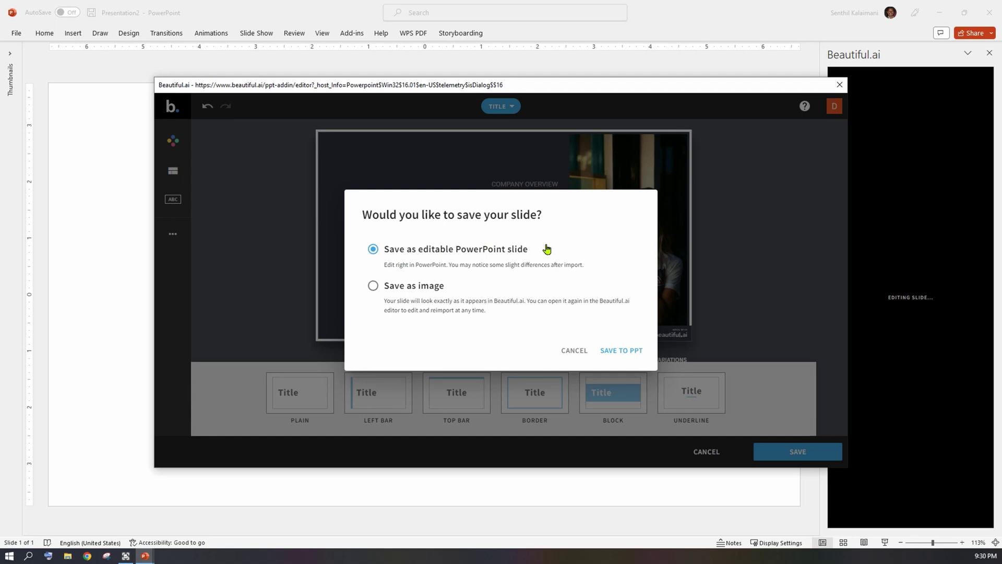
click(626, 351)
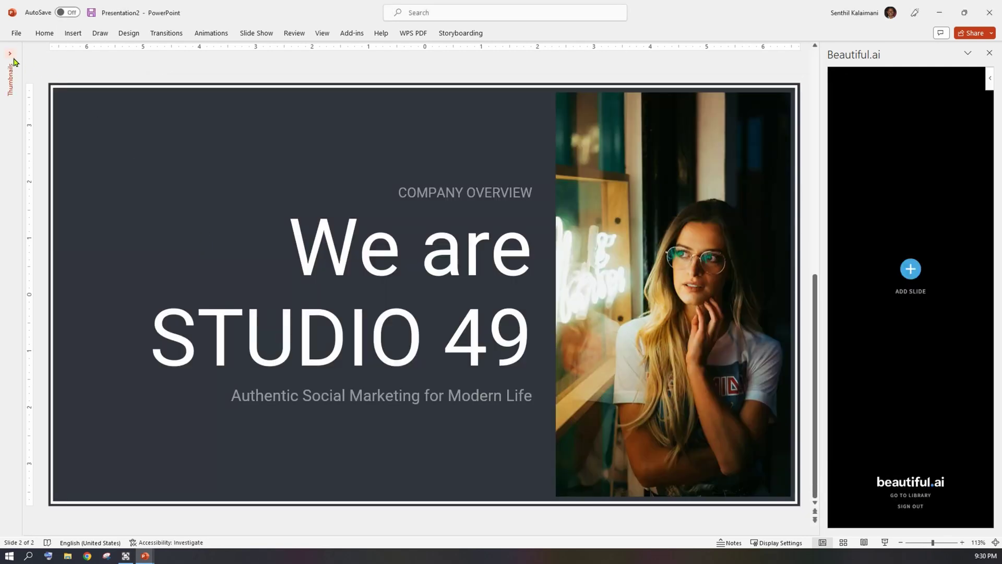
click(13, 59)
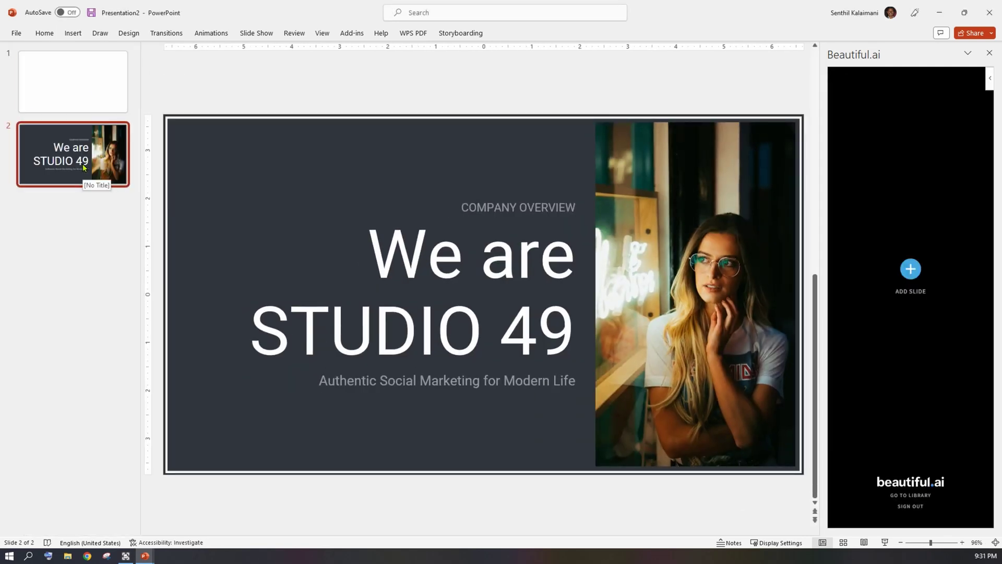
- Check the Studio 49 title and subtitle boxes, then bring up the Office Add-ins store
click(86, 204)
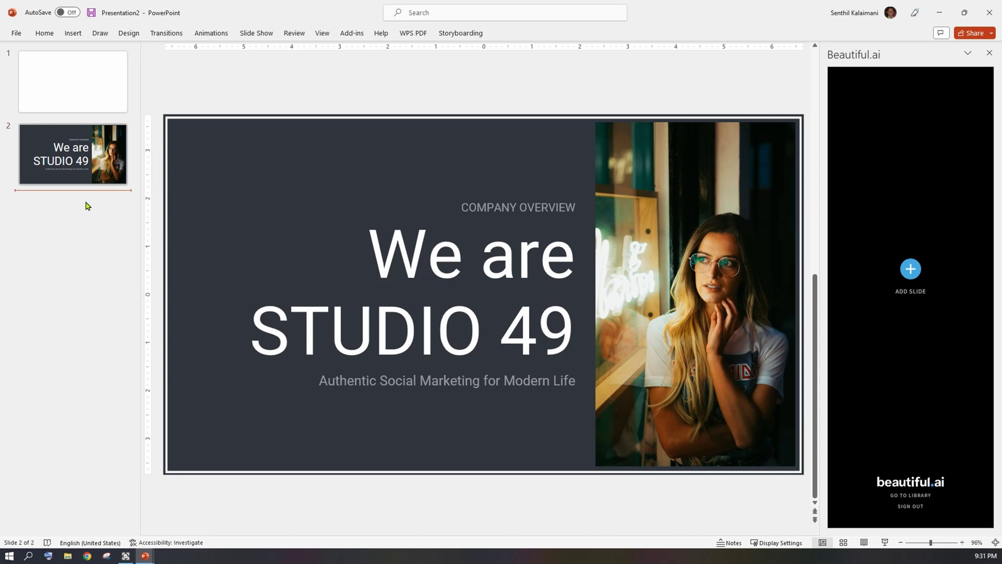
click(551, 272)
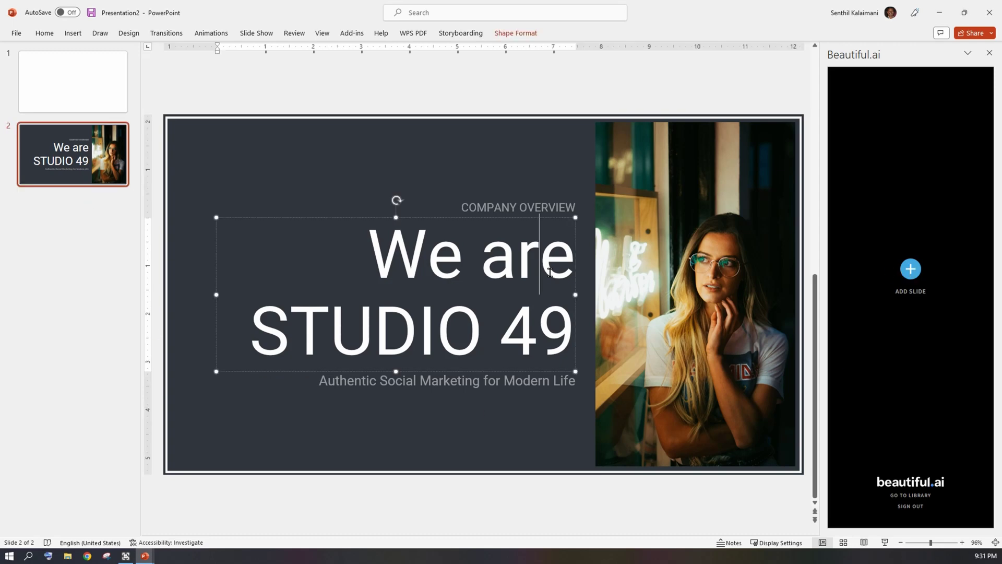
click(514, 381)
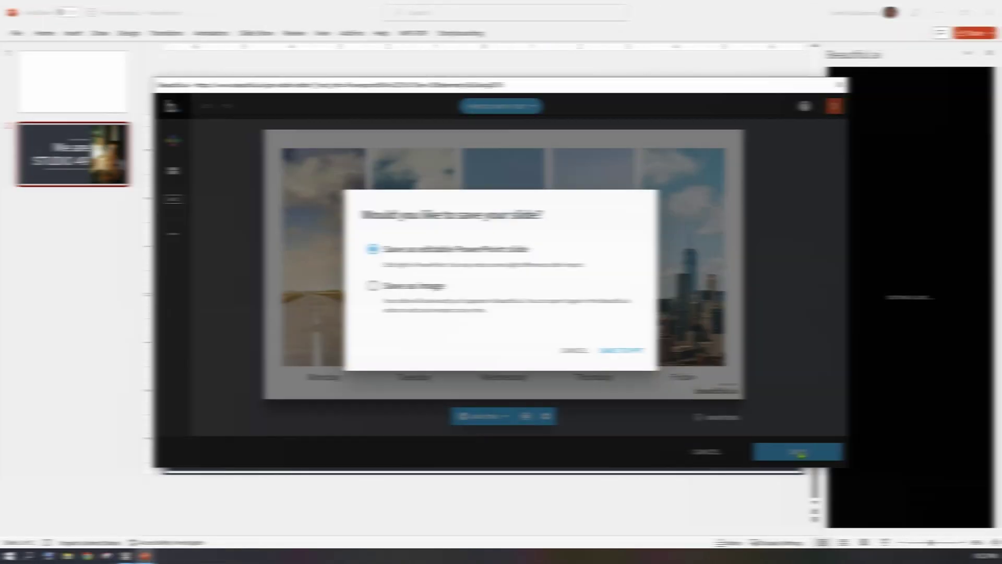
click(621, 350)
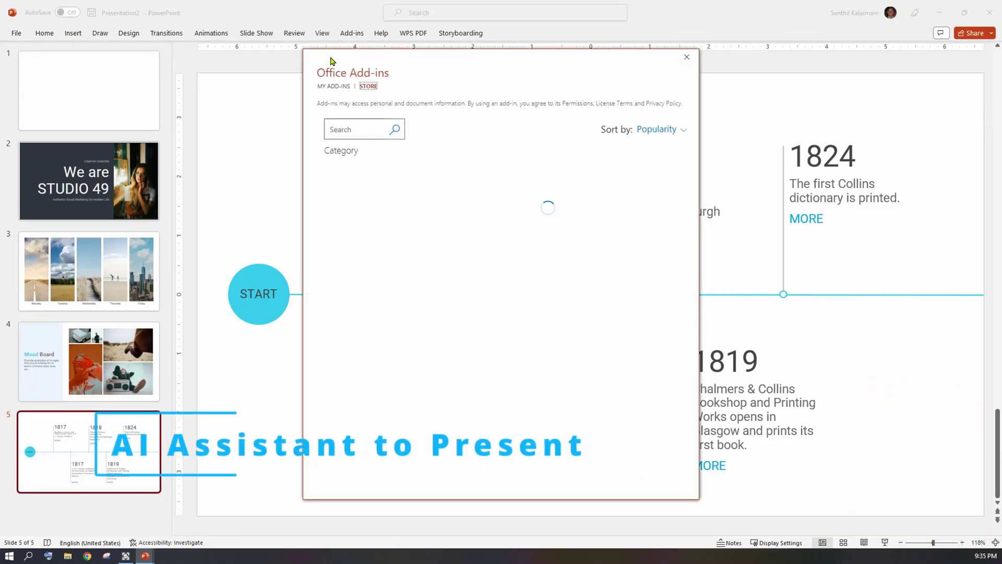
- Add the D-ID AI presenter, move it to slide 5's bottom-right corner, and open its settings
click(335, 86)
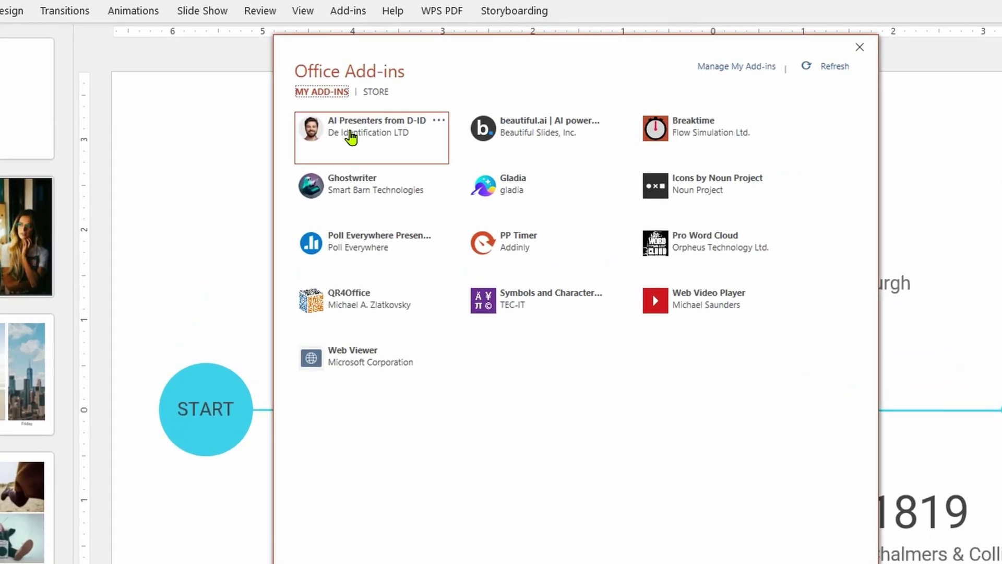
click(352, 137)
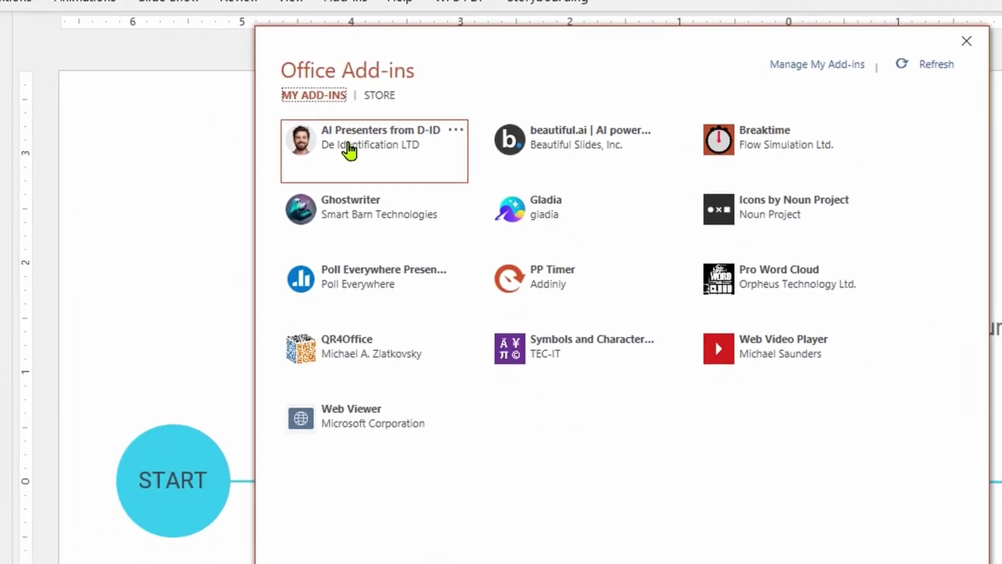
click(349, 151)
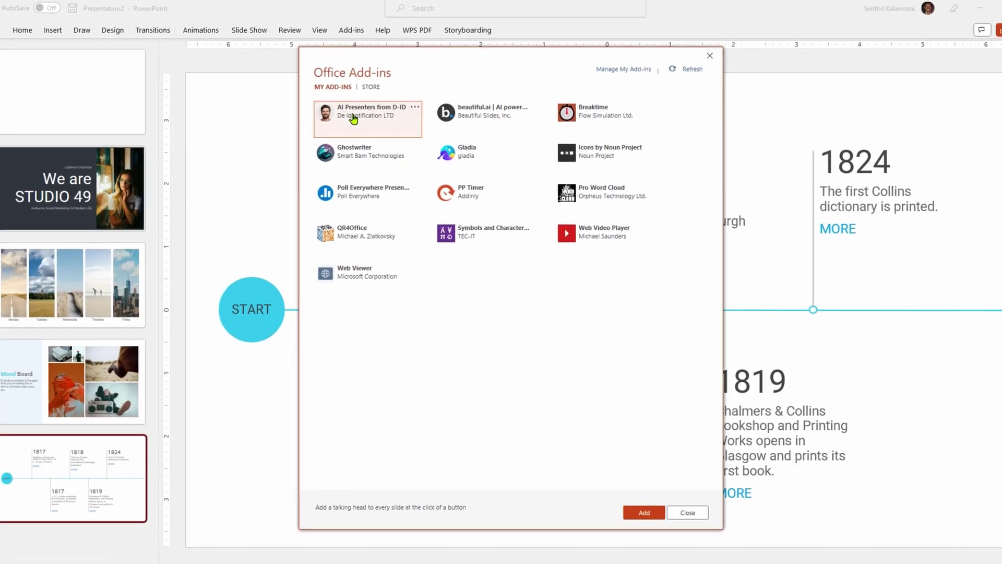
click(644, 512)
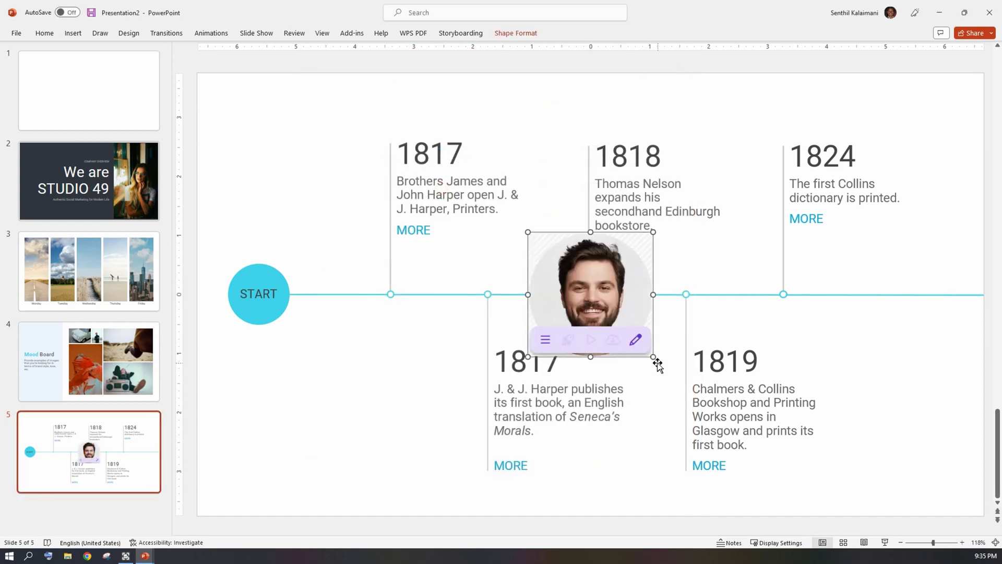
drag(657, 363, 980, 497)
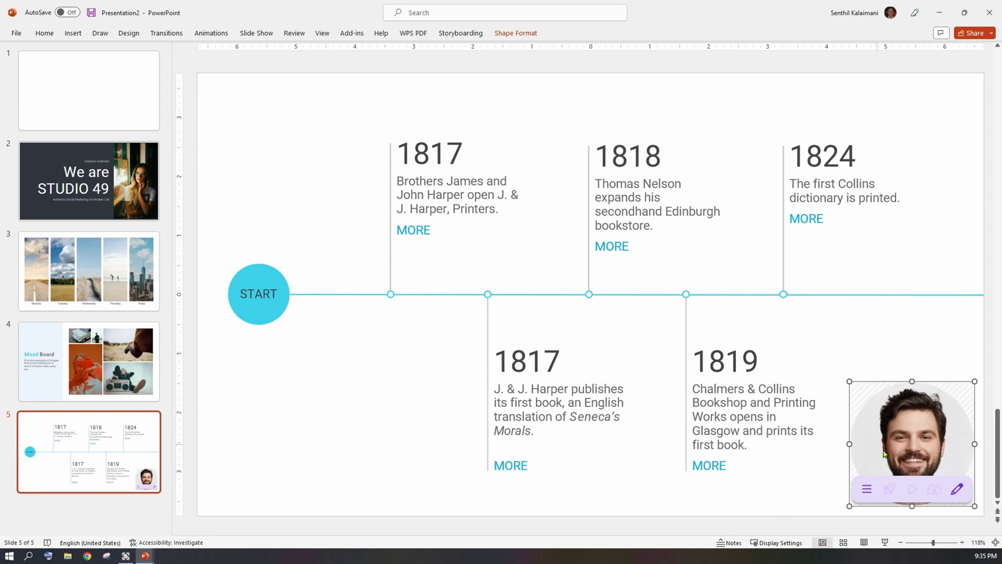
click(957, 489)
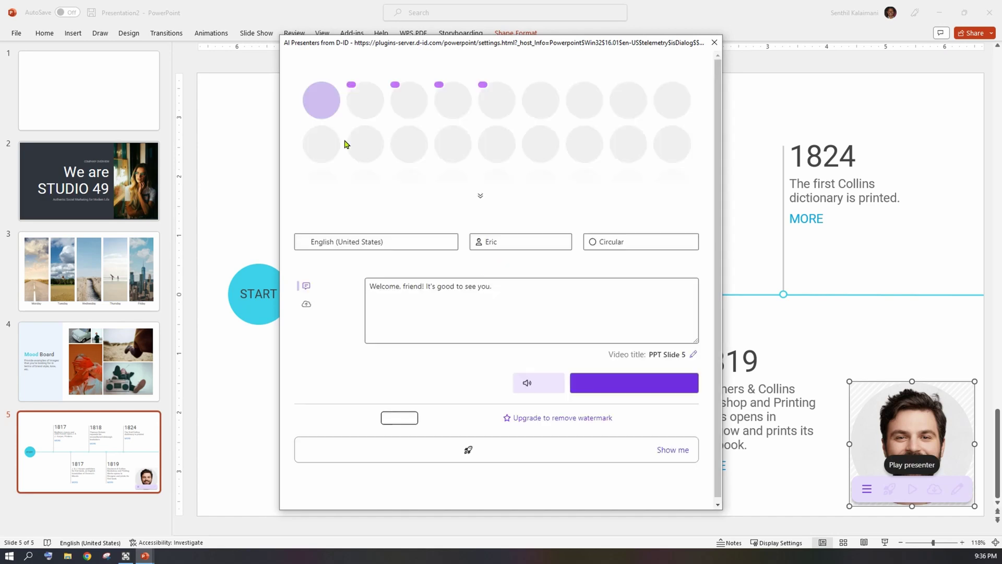
- Pick a different D-ID presenter avatar and keep English (United States) as the language
click(540, 144)
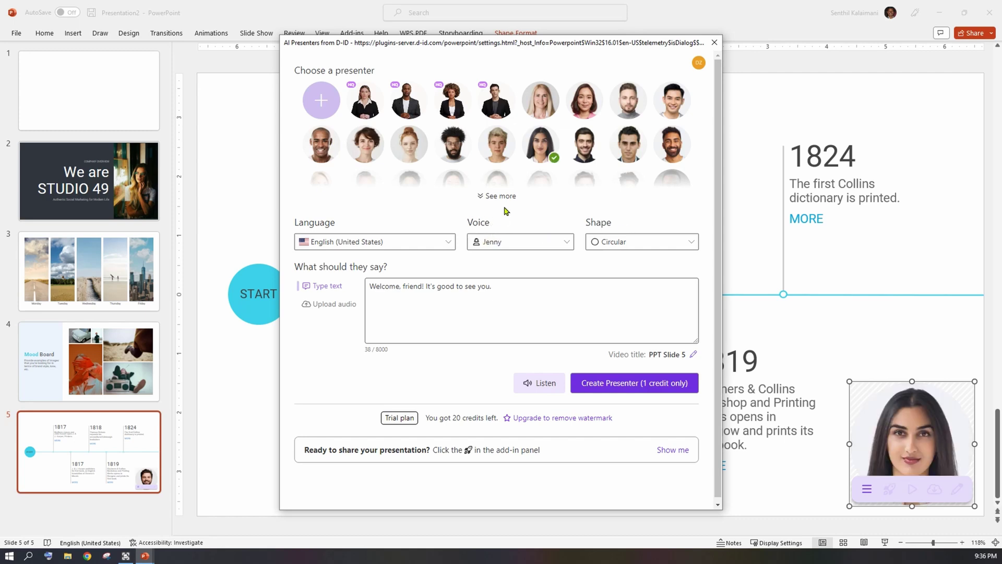
click(496, 196)
scroll(450, 274, down, 2)
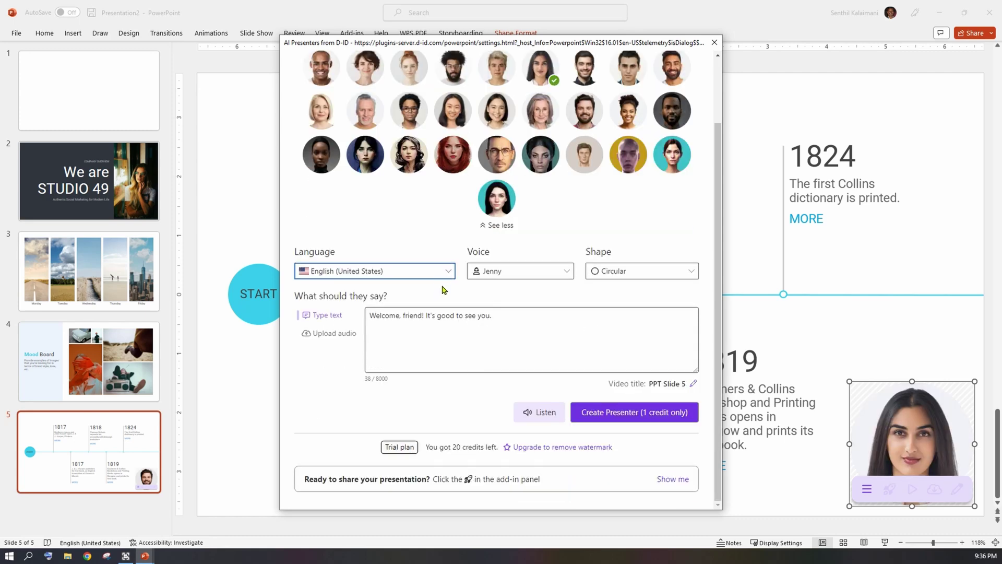
click(447, 273)
scroll(603, 226, down, 1)
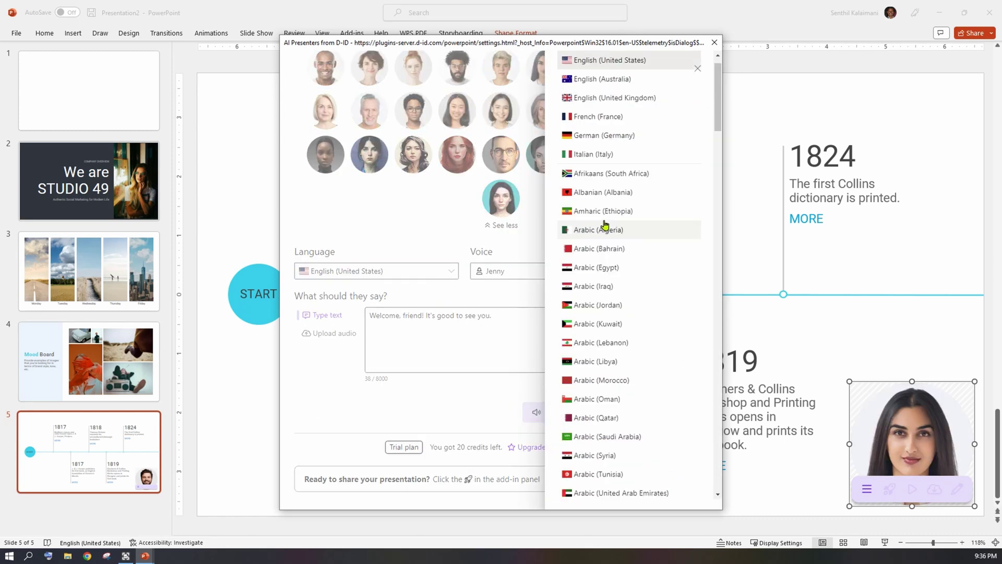
click(537, 268)
- Give the presenter voice Sara and a Rounded square shape, then select the default script
click(537, 268)
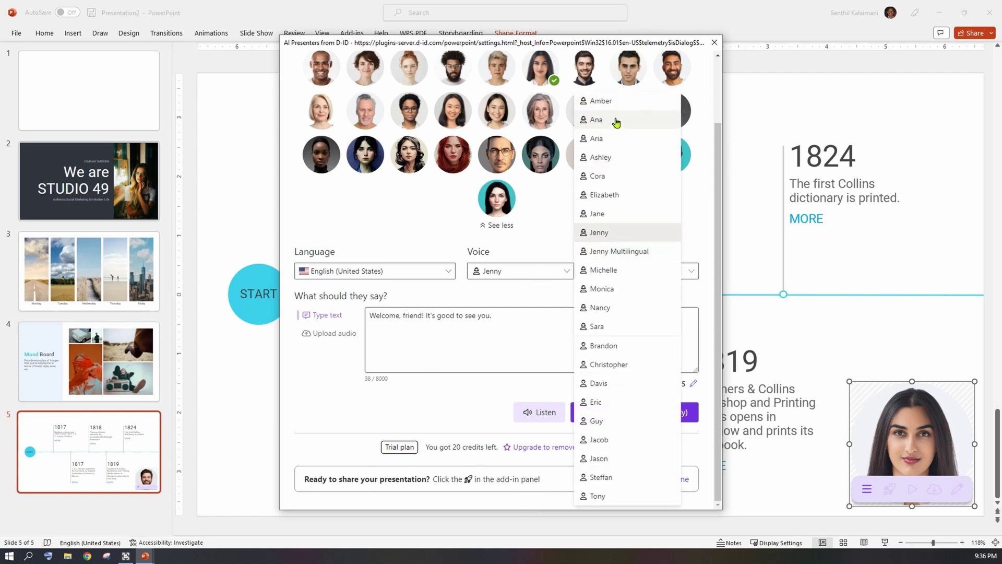
click(587, 121)
click(677, 271)
click(626, 326)
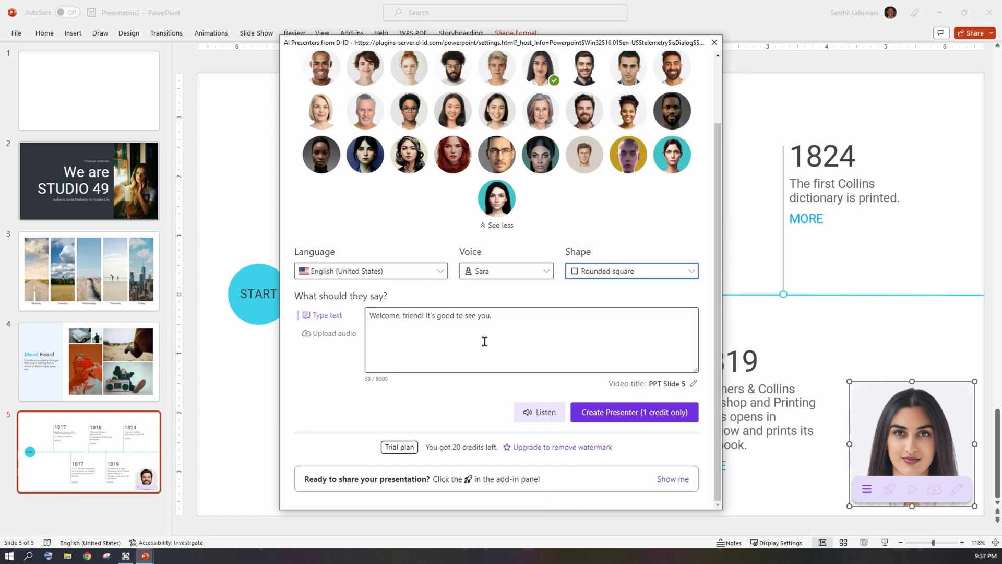
click(418, 324)
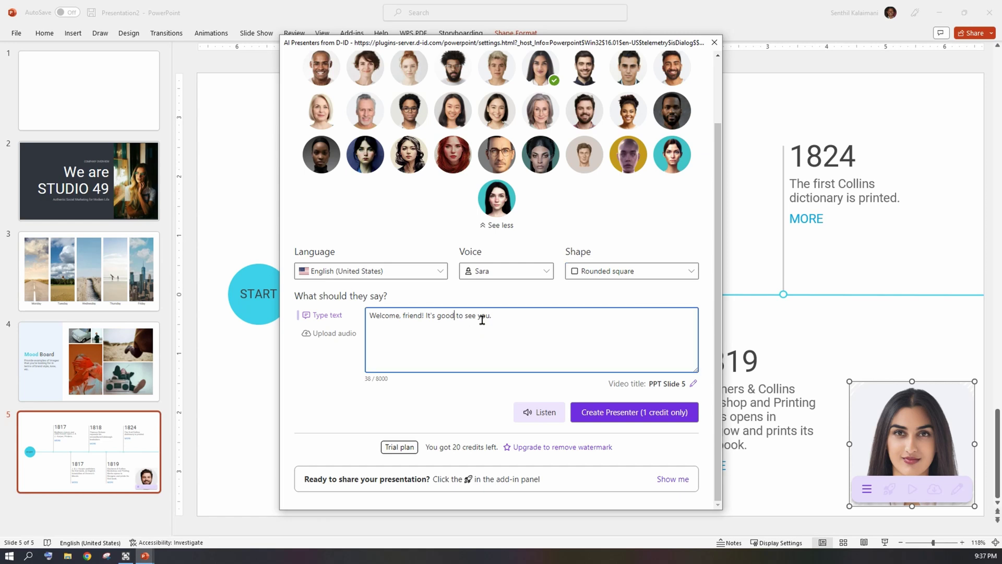
drag(499, 317, 355, 316)
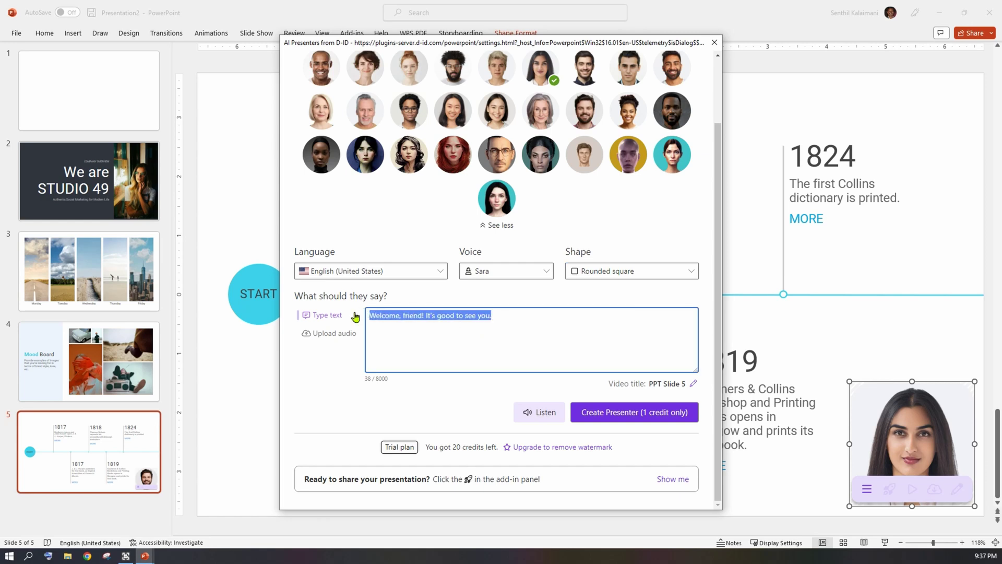
- Script the presenter to say 'Hi Hello and Welcome to Dzyner by Design', preview, and create her video
text(Hi Hel)
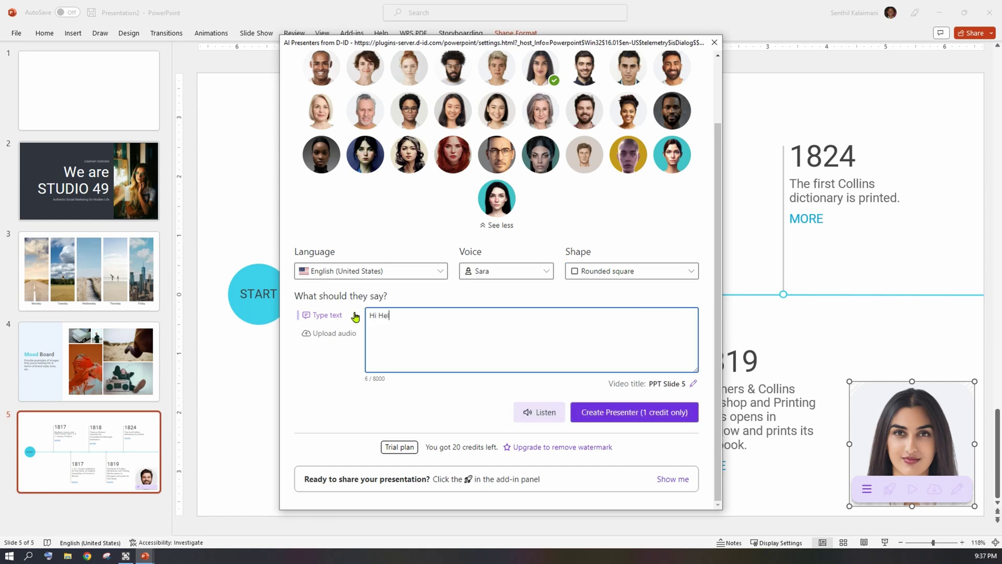
text(lo and Welcome to Dzyner by Design)
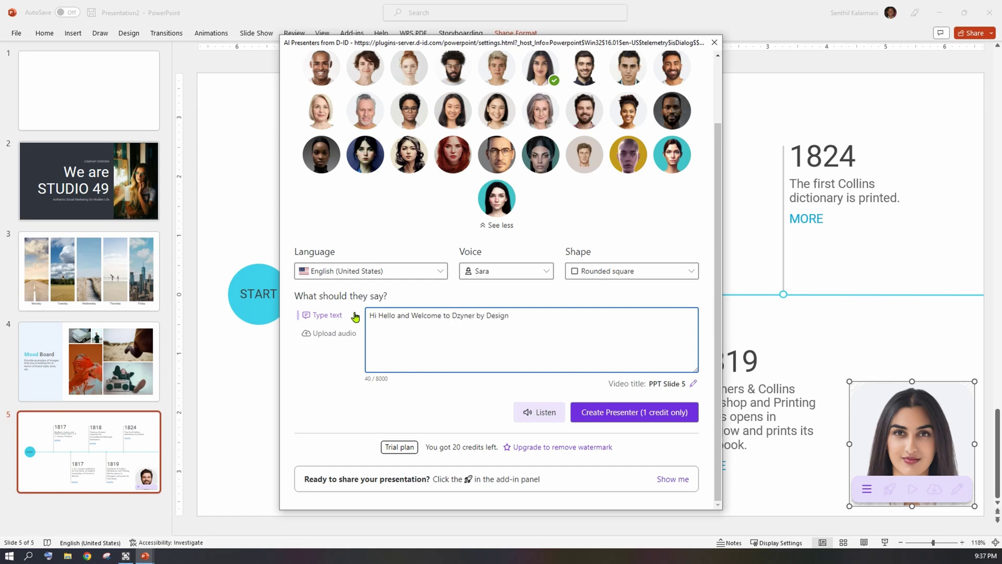
click(541, 412)
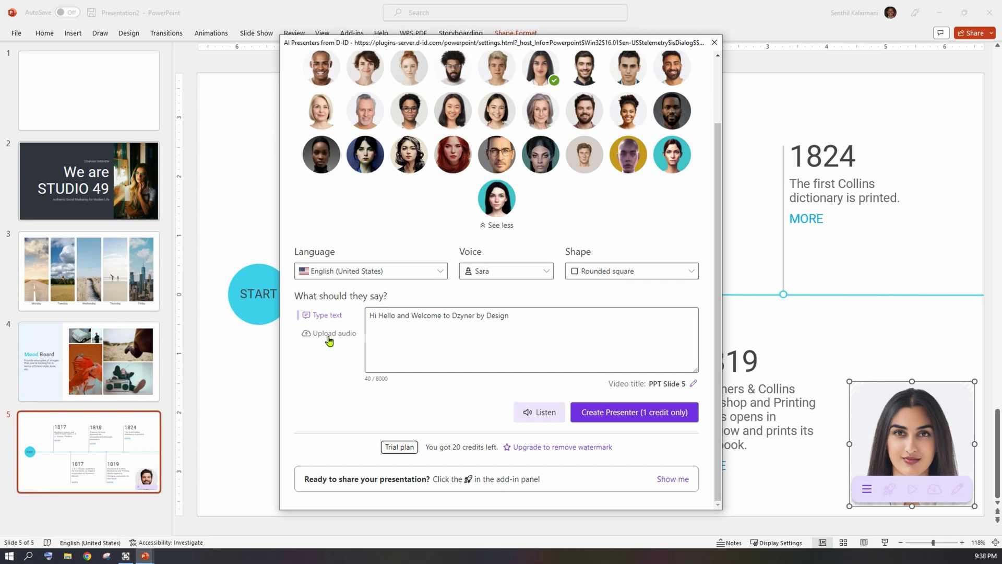
click(329, 334)
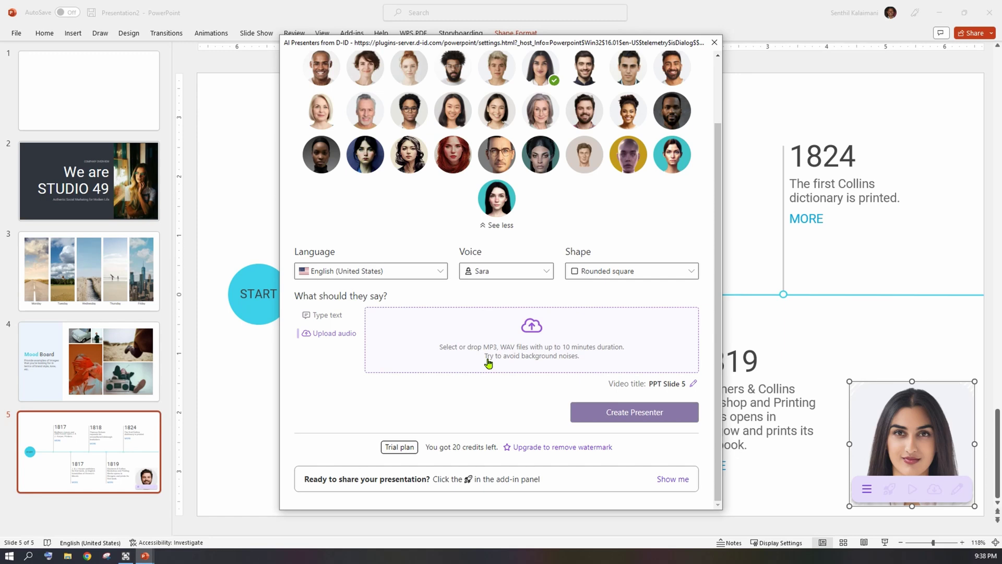
click(327, 314)
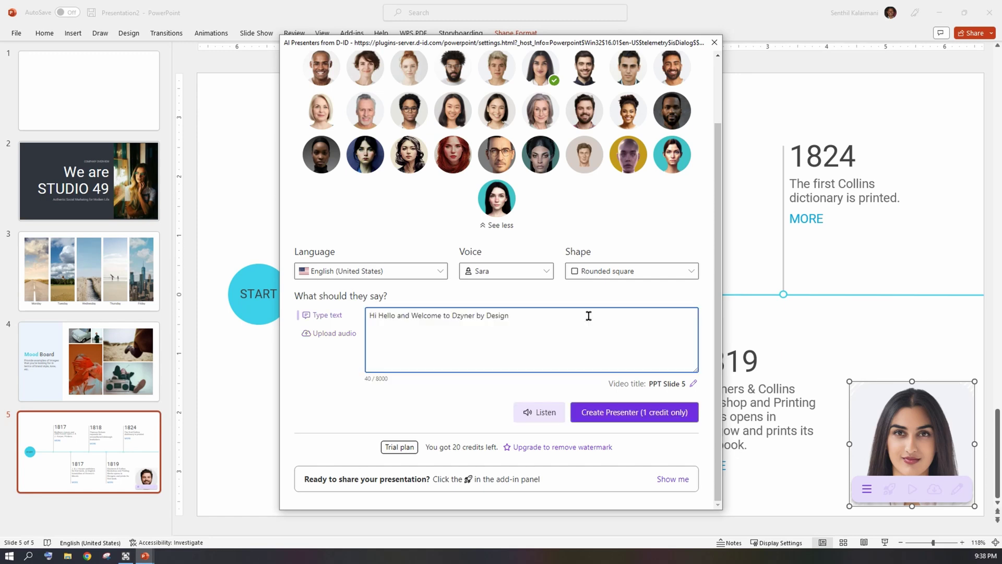
click(629, 413)
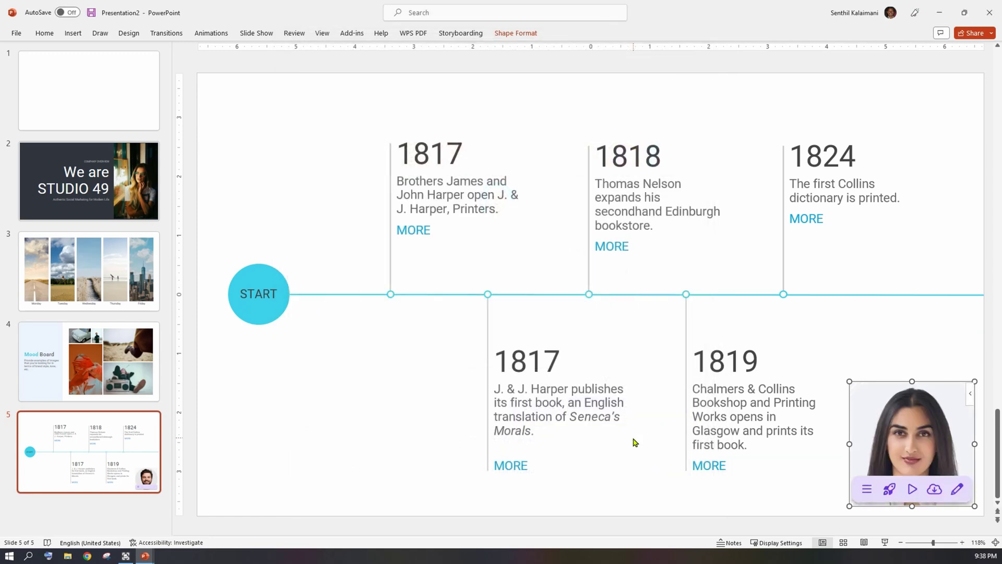
- Play the presenter video, then add Ghostwriter from My Add-ins to the presentation
click(912, 489)
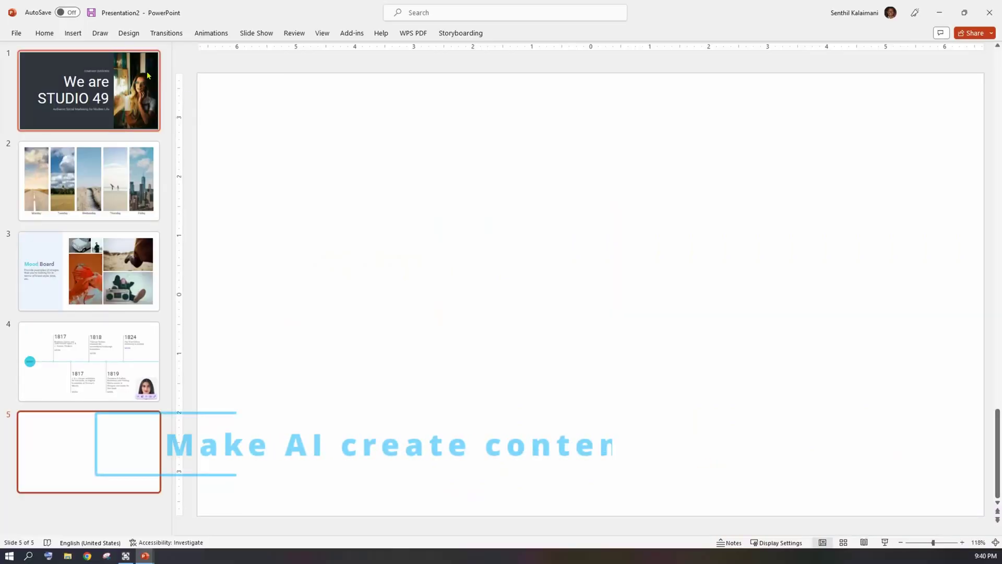
click(67, 36)
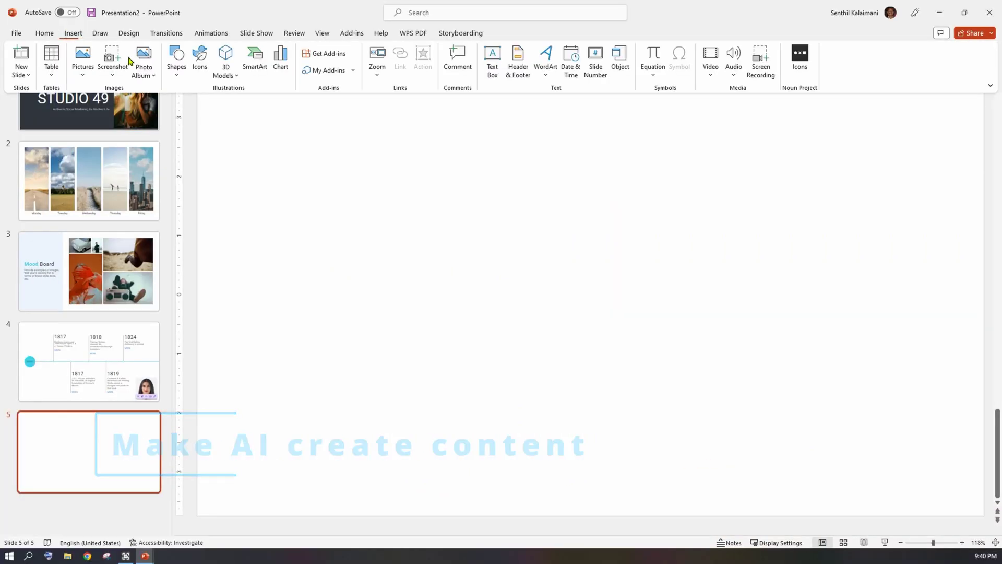
click(330, 57)
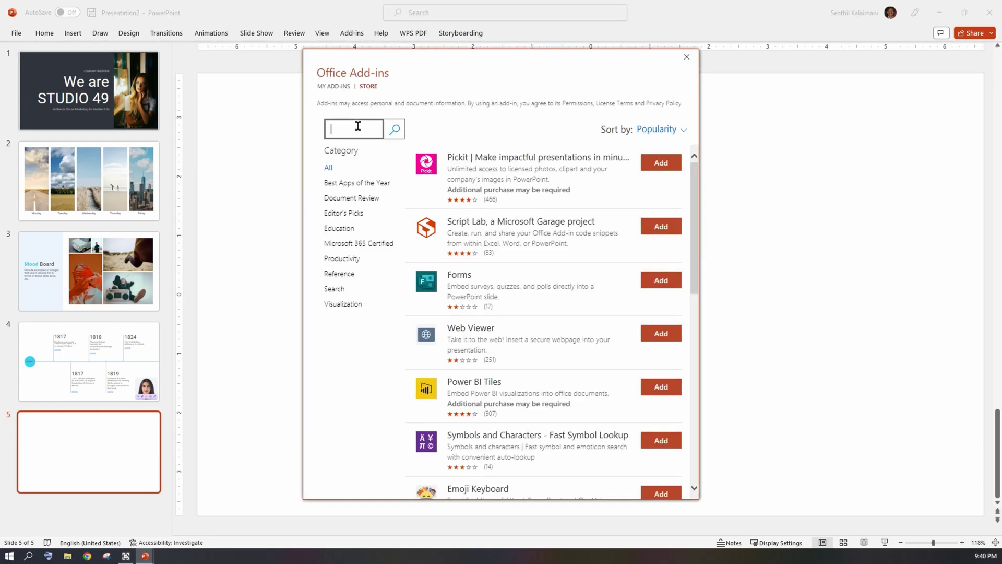
click(334, 86)
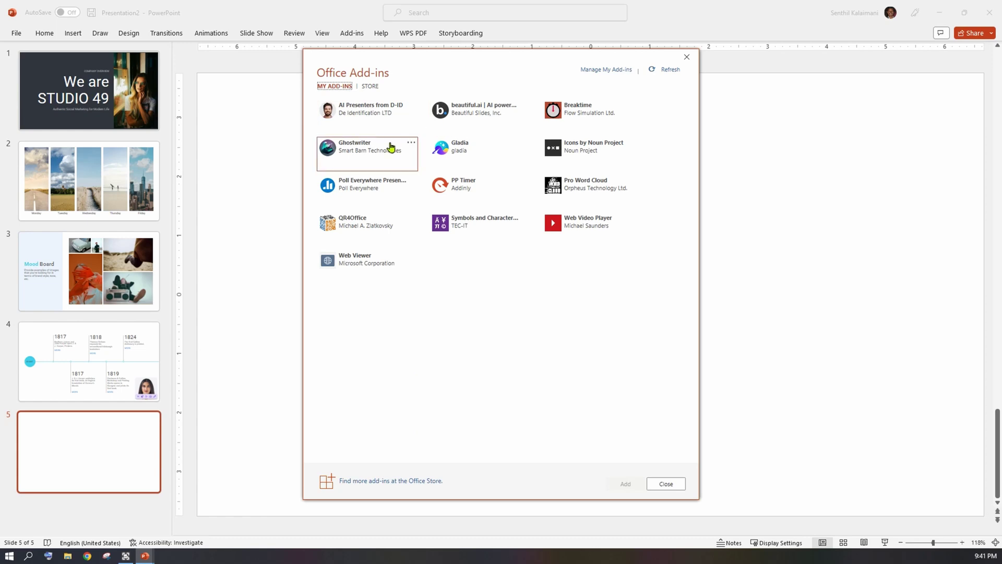
click(367, 151)
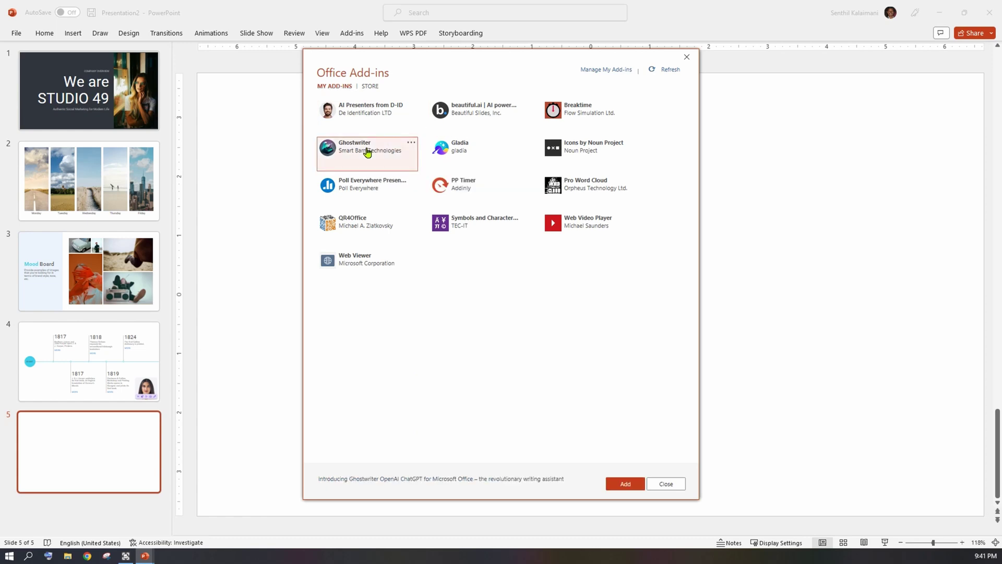
click(621, 484)
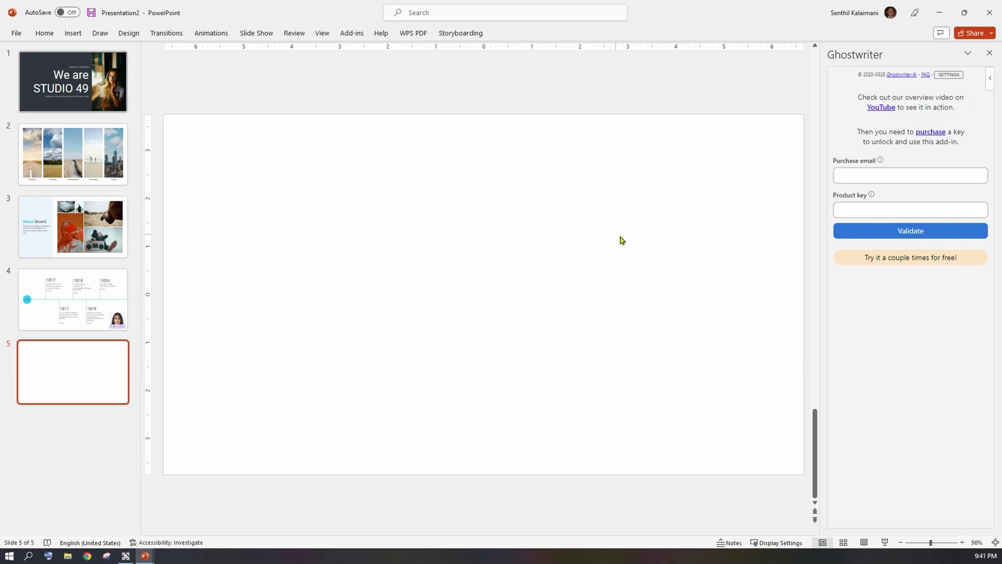
- Start Ghostwriter's free trial with Marketing Manager persona, Creative style and English US output
click(905, 260)
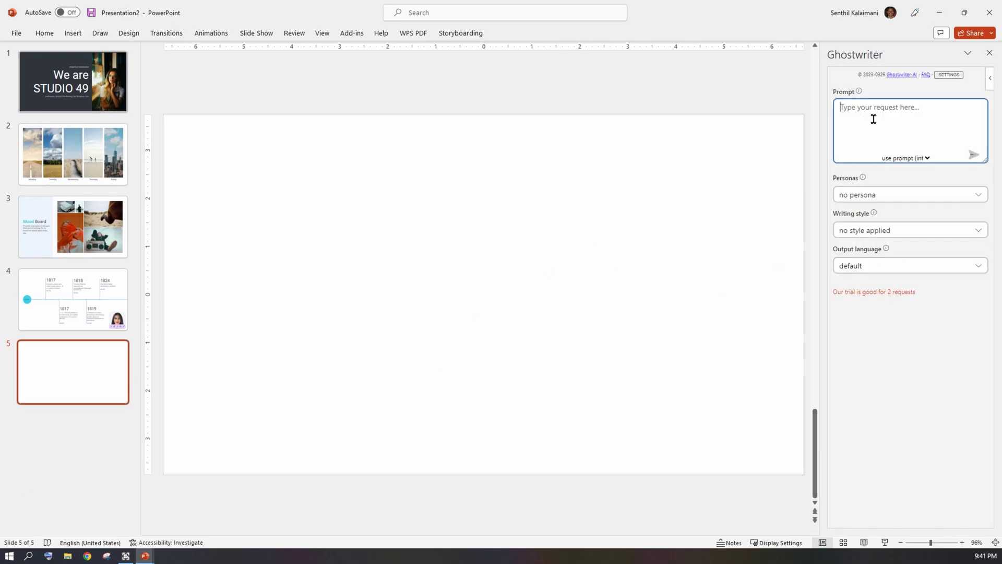
click(910, 194)
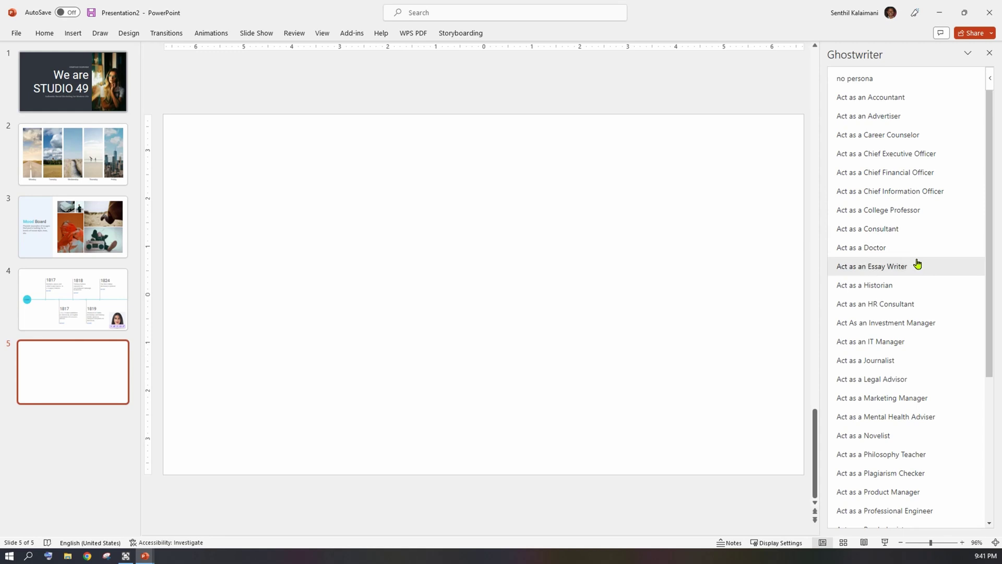
click(920, 406)
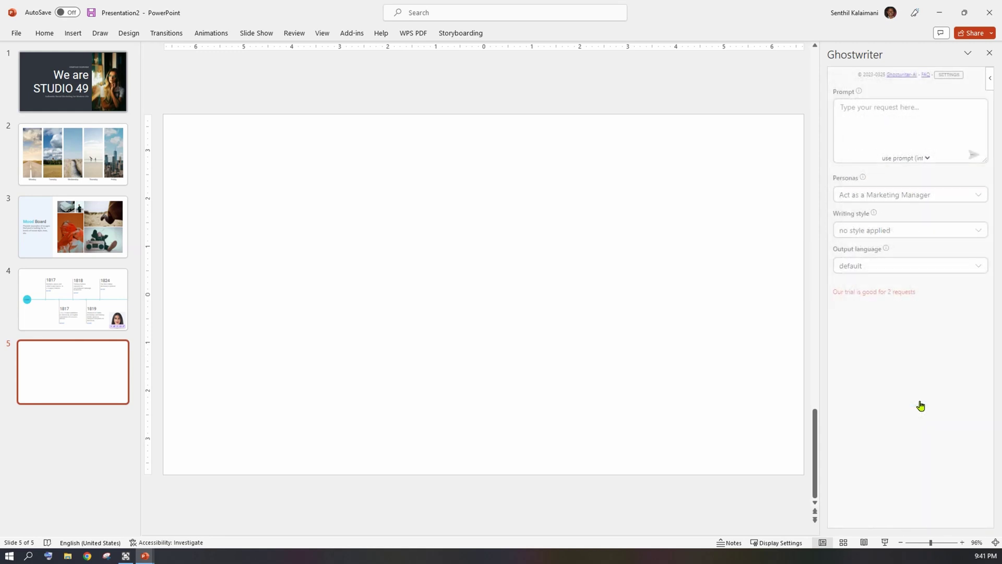
click(940, 239)
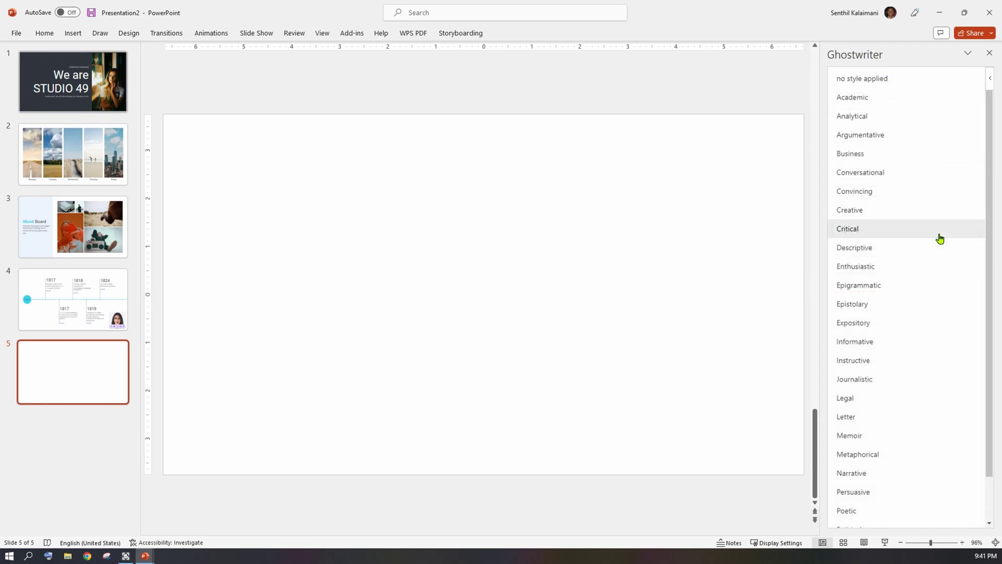
click(897, 212)
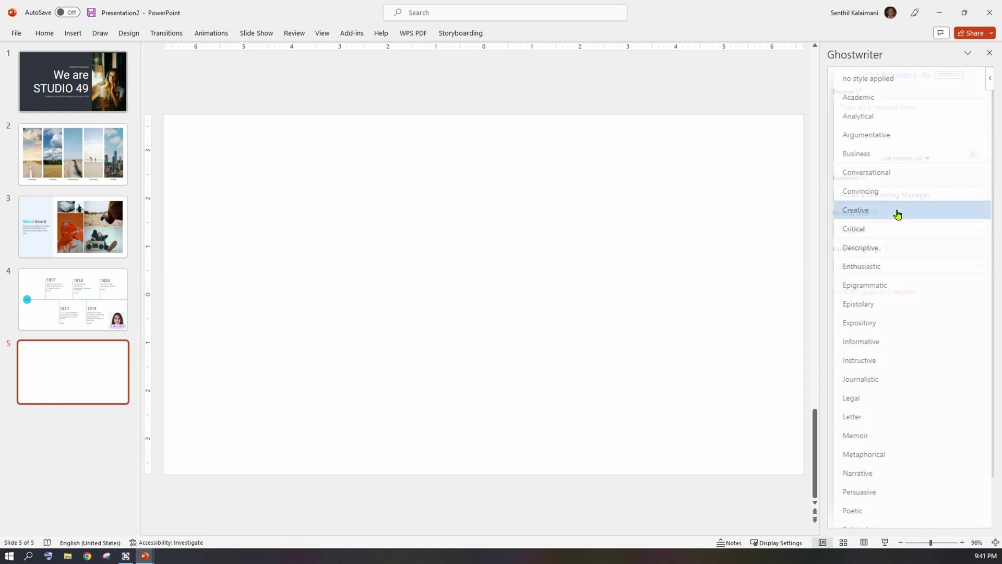
click(947, 267)
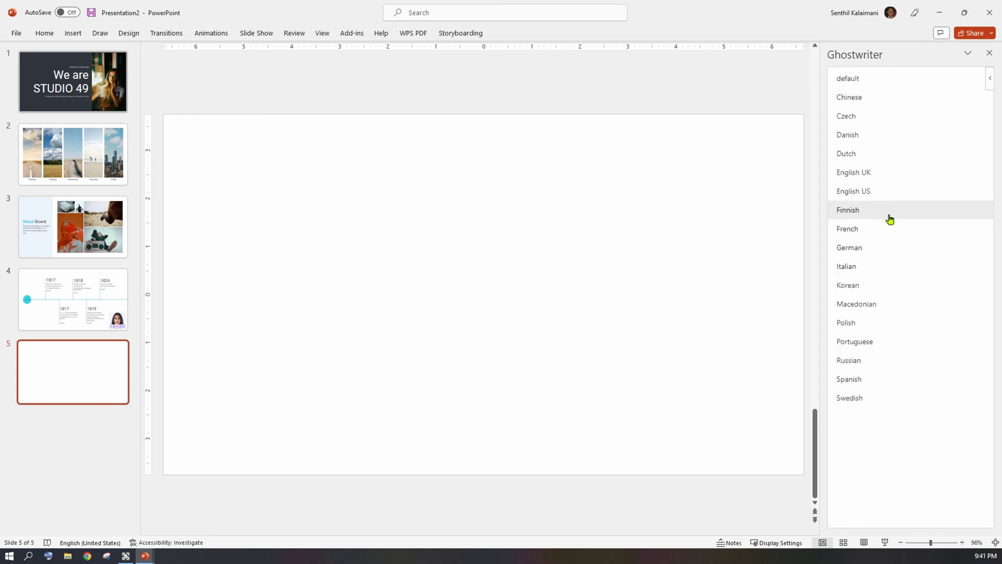
click(886, 192)
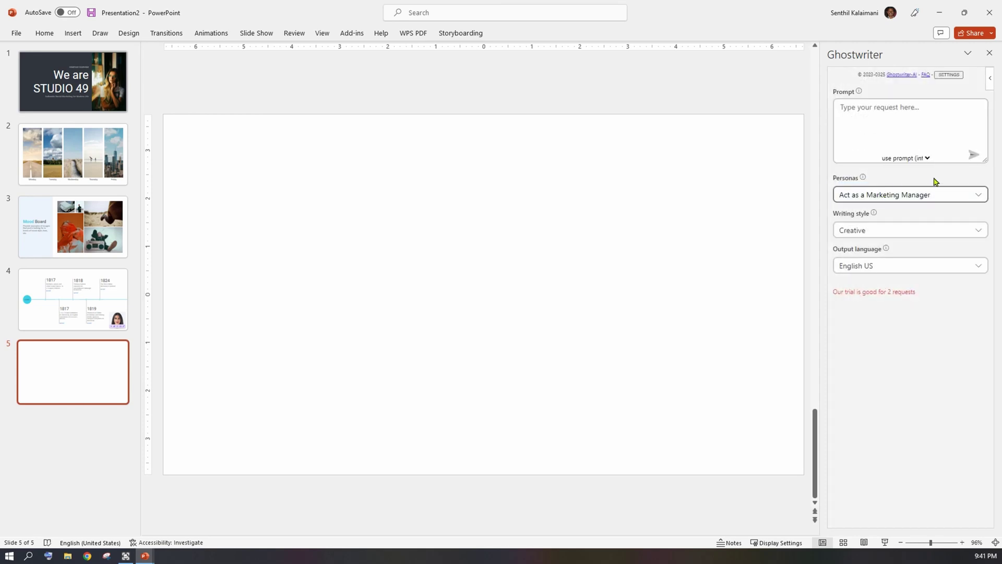
click(891, 122)
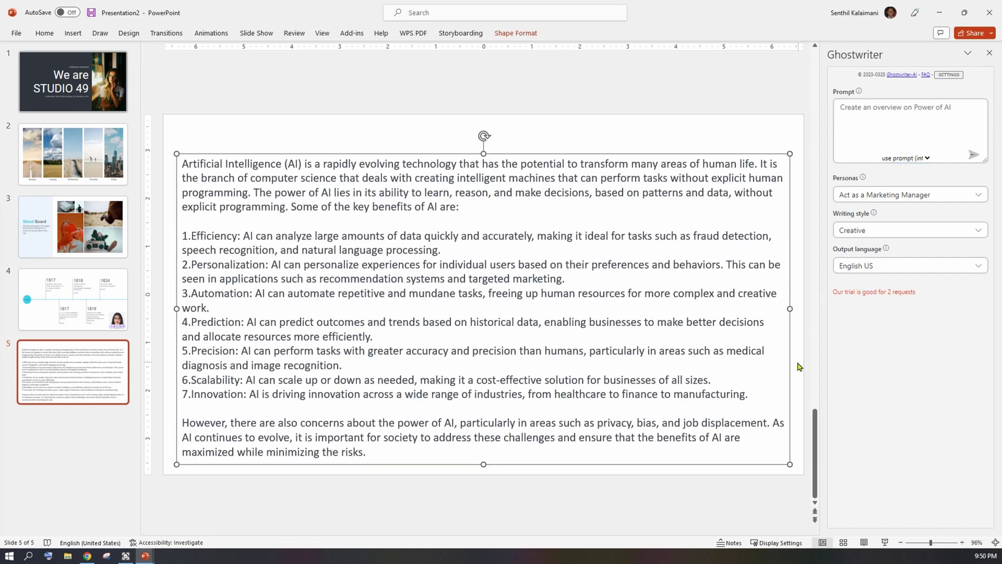
- Deselect the generated AI overview text and return to the first slide
click(642, 134)
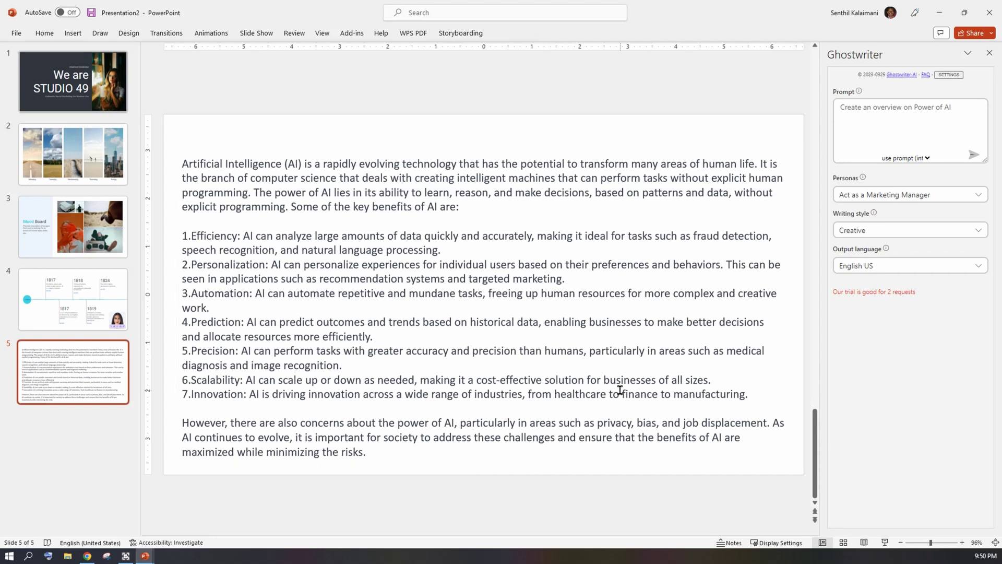
key(Home)
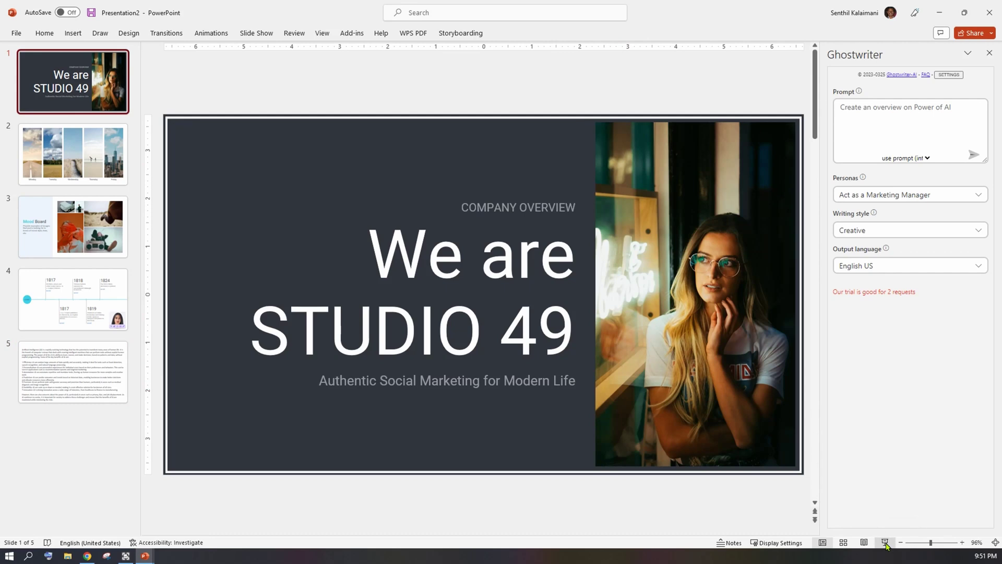